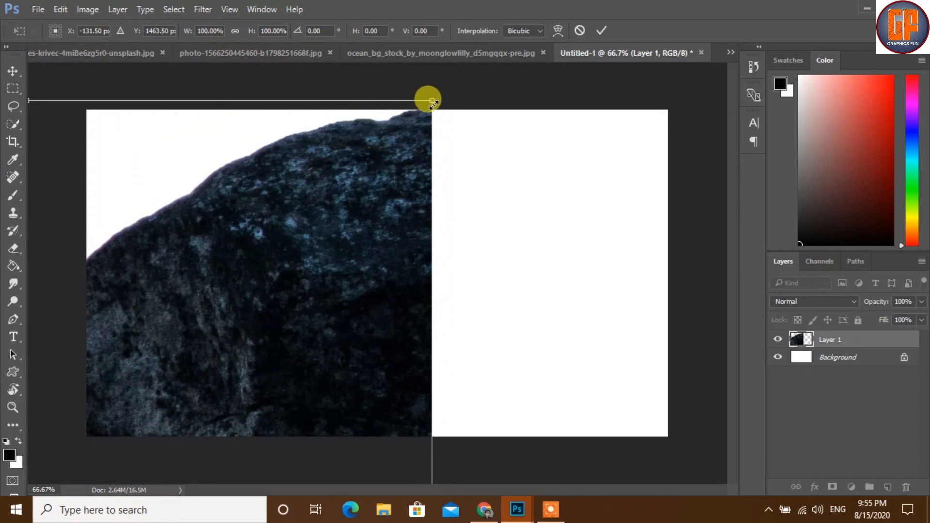
Scale the rock layer down to about 21% and move it against the canvas's left edge
left_click_drag(432, 103, 370, 191)
left_click_drag(391, 151, 232, 332)
left_click_drag(210, 408, 330, 215)
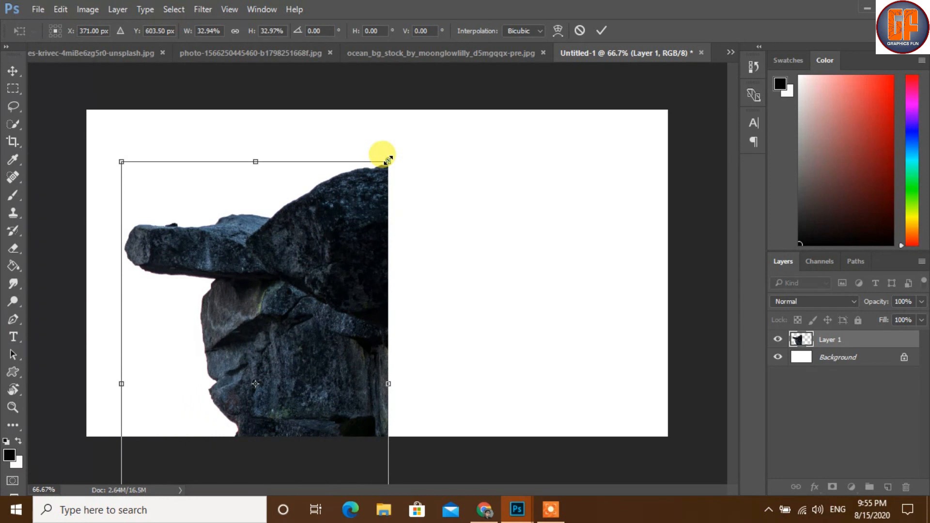
left_click_drag(386, 163, 307, 217)
left_click_drag(255, 318, 200, 304)
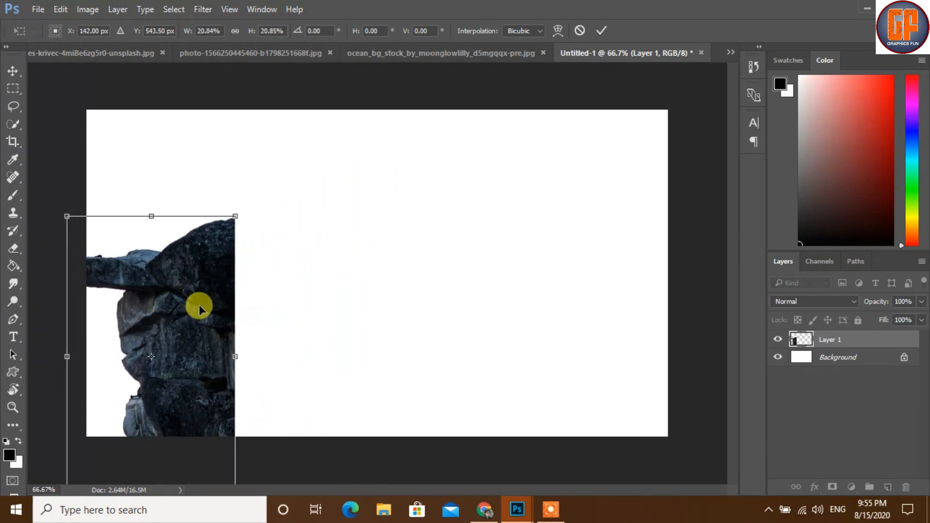
Flip the rock horizontally, lower it into the canvas's bottom left corner, and enlarge it to about 22.4%
right_click(199, 304)
left_click(272, 280)
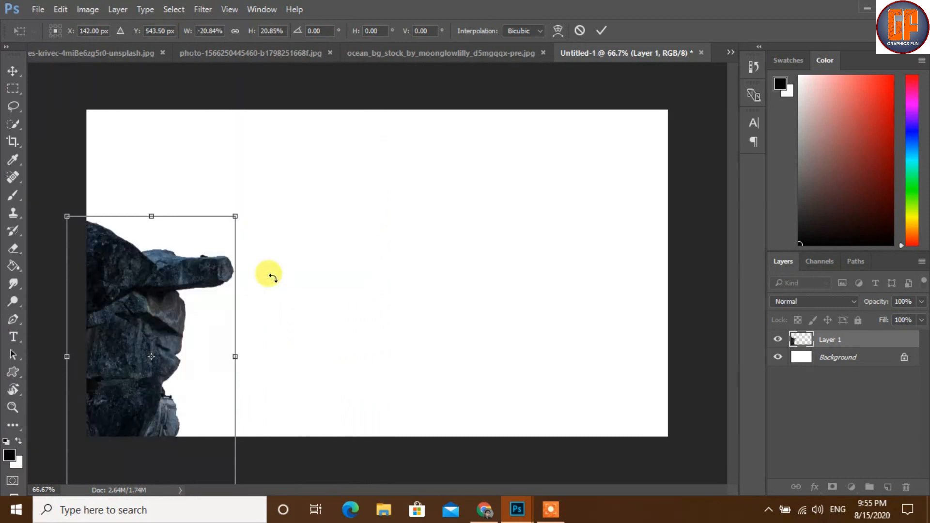
left_click_drag(151, 302, 147, 340)
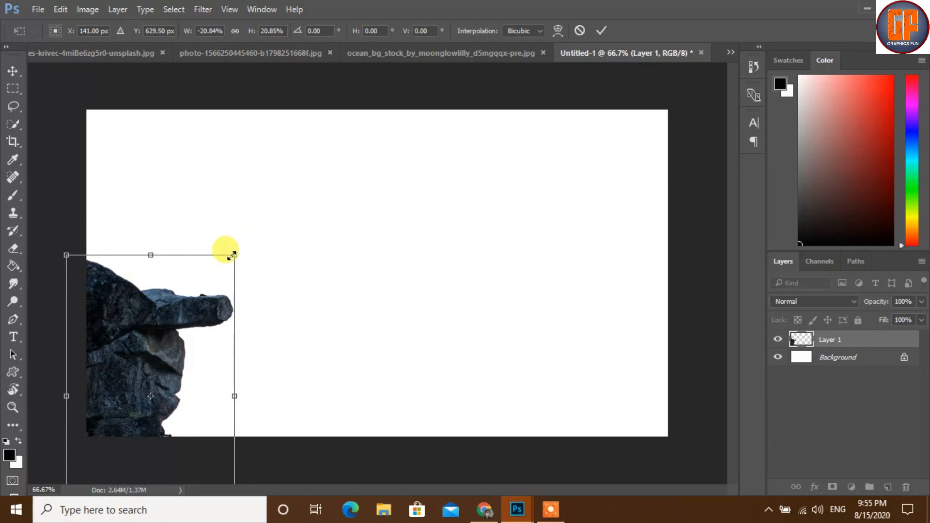
left_click_drag(235, 253, 241, 246)
mouse_move(167, 334)
left_mouse_down()
mouse_move(167, 315)
mouse_move(167, 326)
left_mouse_up()
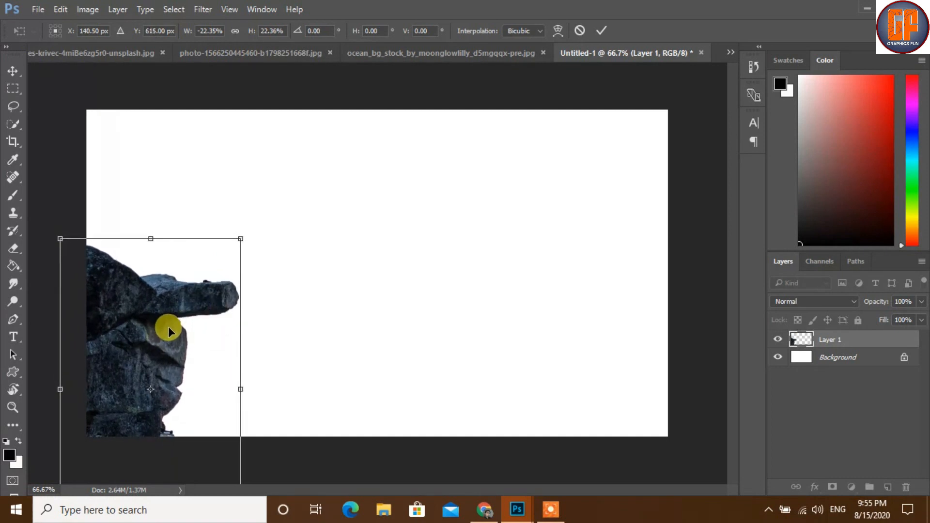
left_click(603, 33)
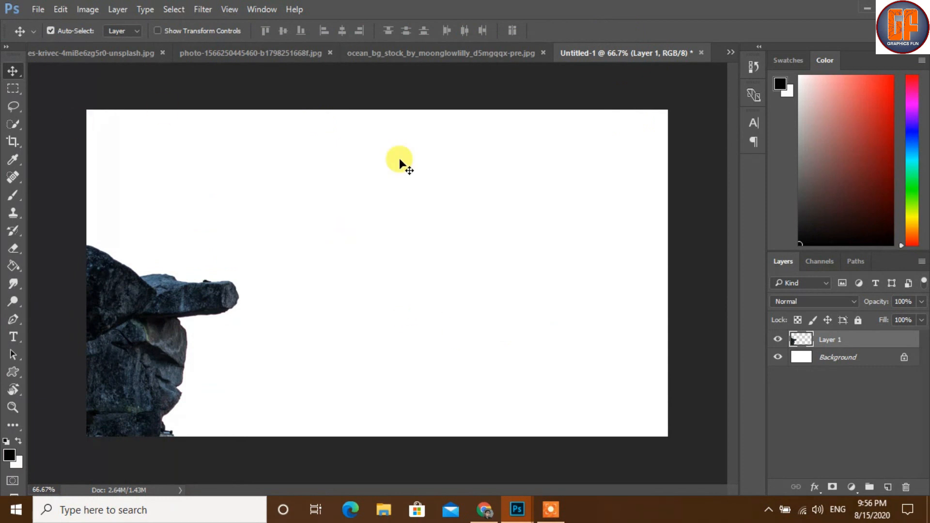
Bring up the ales-krivec-4miBe6zg5r0-unsplash.jpg meadow photo and float it in its own window
left_click(729, 52)
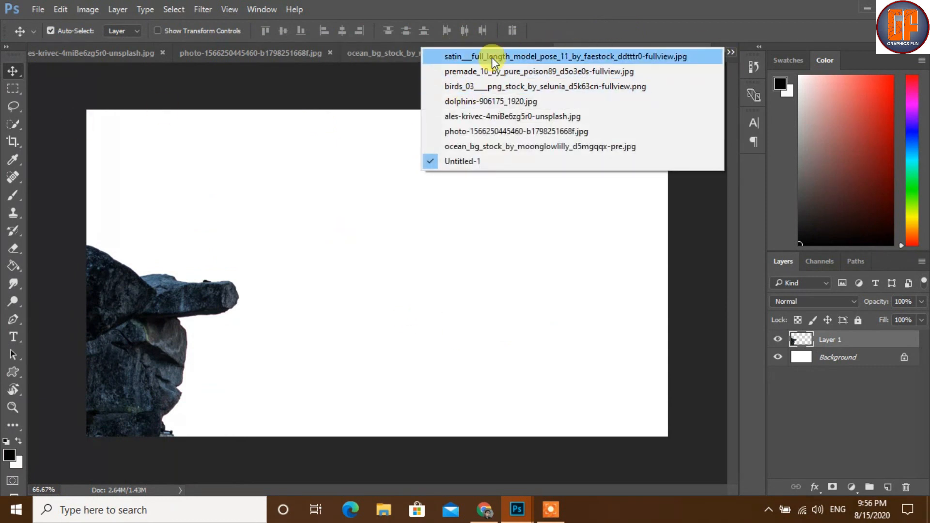
left_click(481, 134)
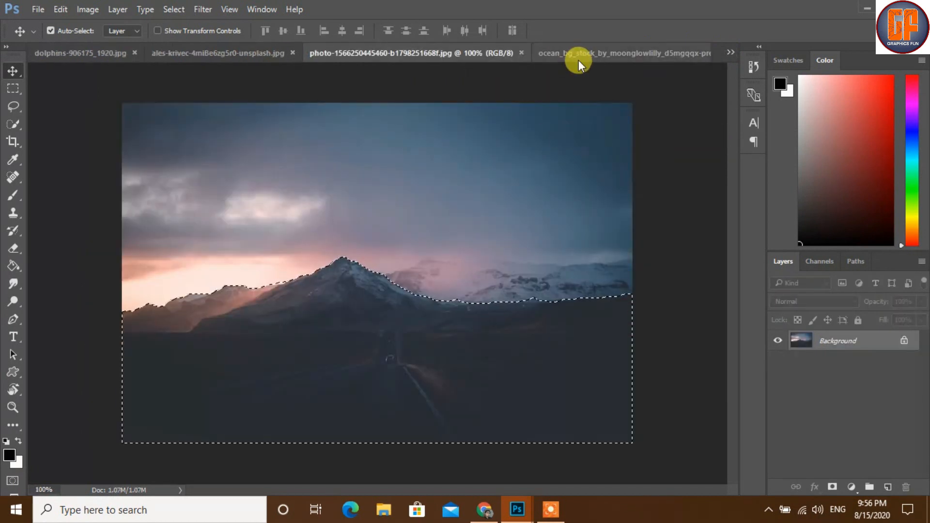
left_click(730, 52)
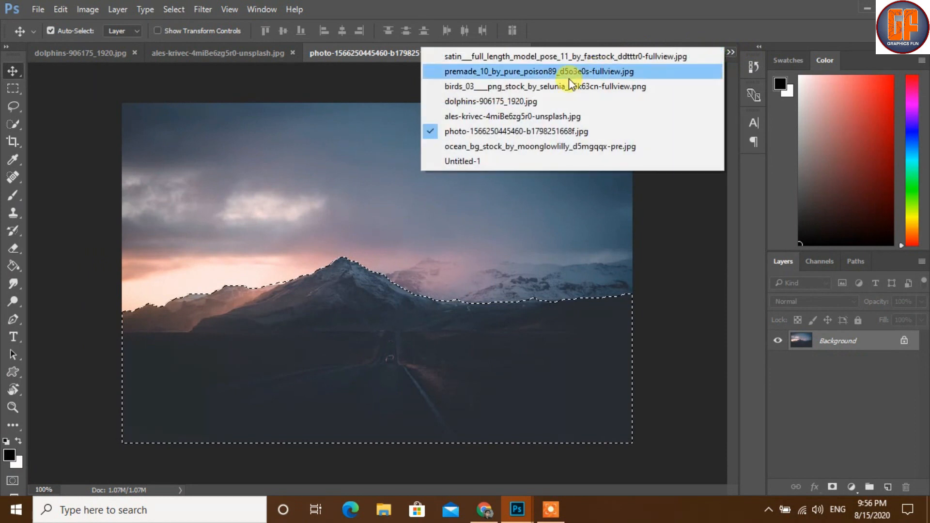
left_click(532, 121)
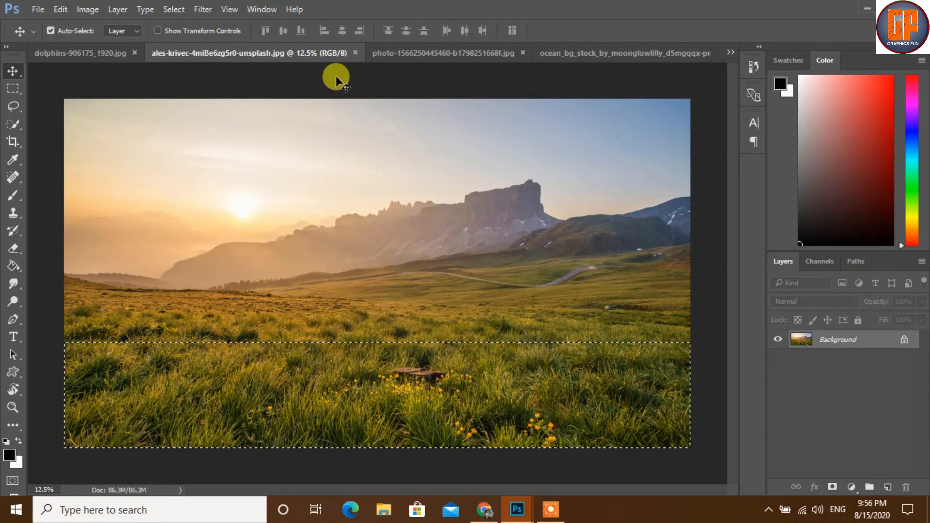
left_click_drag(310, 53, 452, 106)
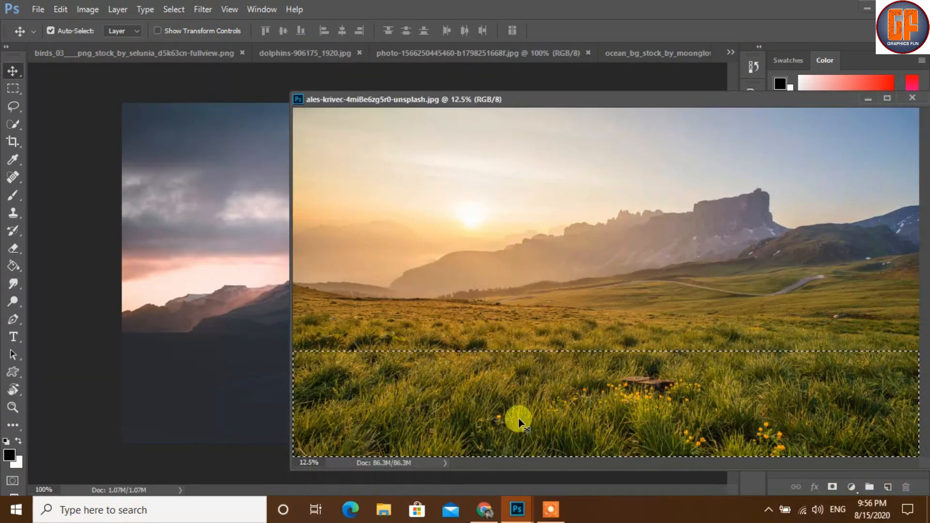
Copy the selected grass from the meadow photo into the Untitled-1 document, then close the photo
left_click(730, 47)
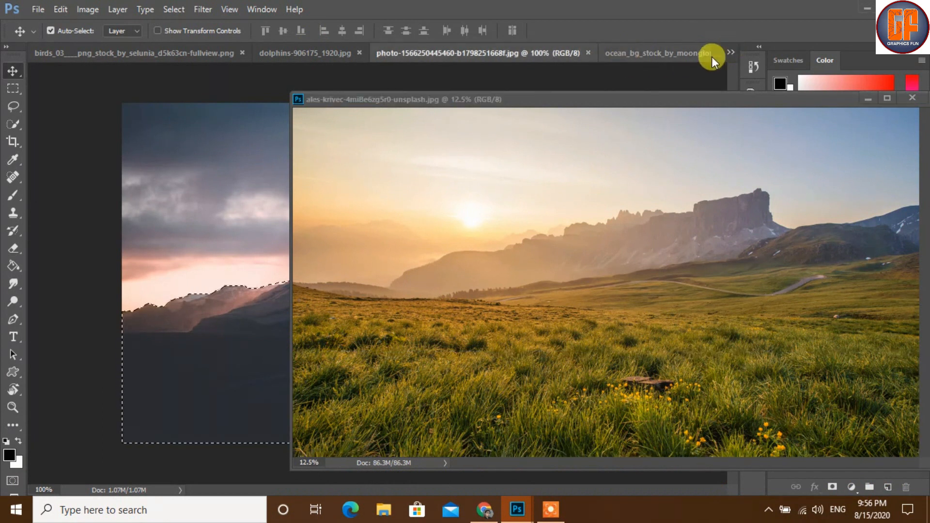
left_click(732, 52)
left_click(554, 146)
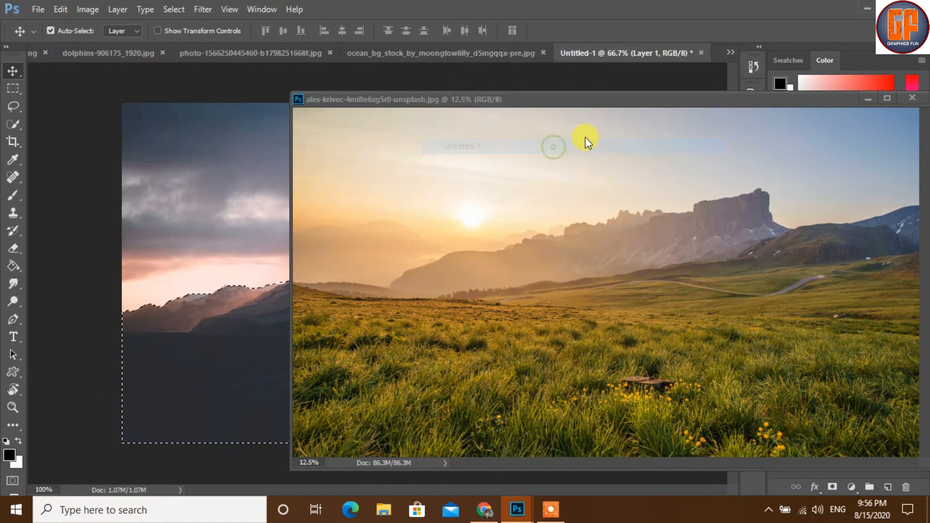
left_click(624, 103)
left_click_drag(606, 400, 212, 362)
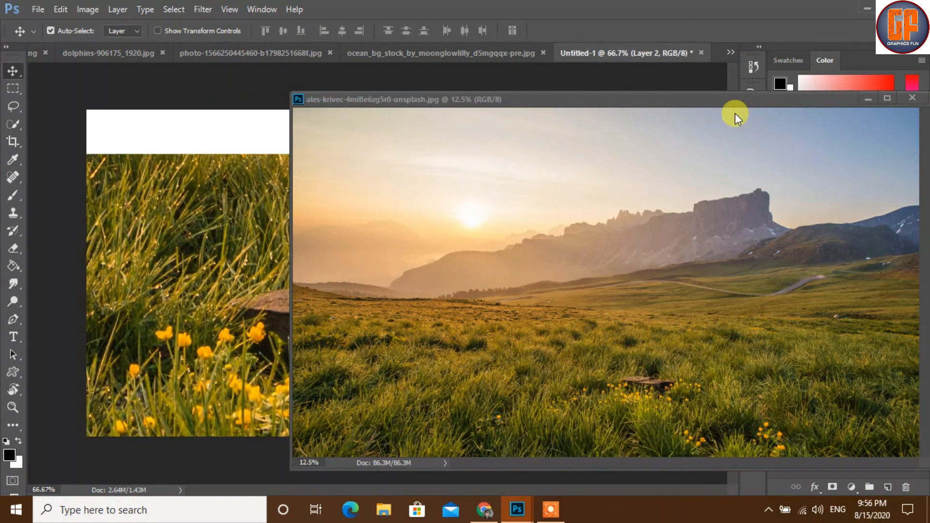
left_click_drag(732, 103, 691, 112)
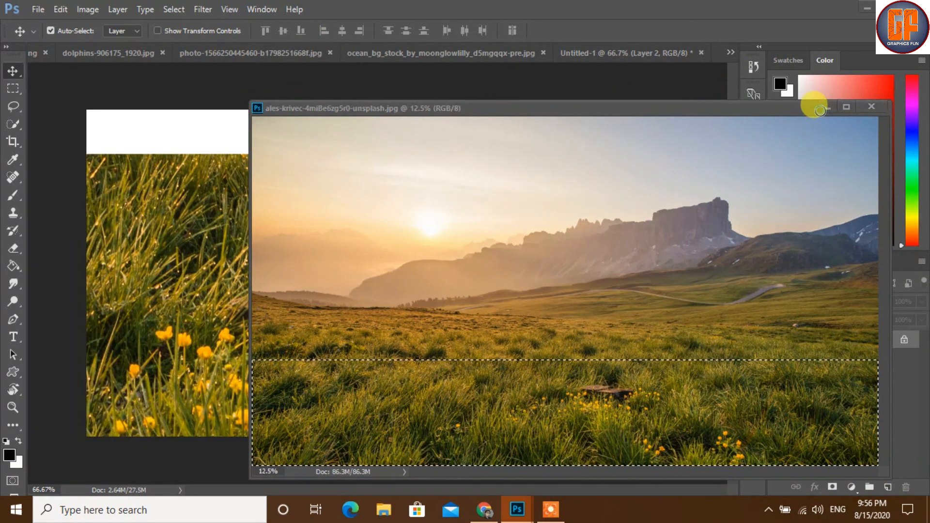
left_click(875, 105)
Move the oversized grass layer leftward until its upper right corner lies within the canvas
left_click_drag(540, 245, 263, 293)
left_click_drag(539, 282, 284, 263)
left_click_drag(495, 253, 283, 266)
left_click_drag(504, 292, 200, 255)
left_click_drag(450, 273, 276, 317)
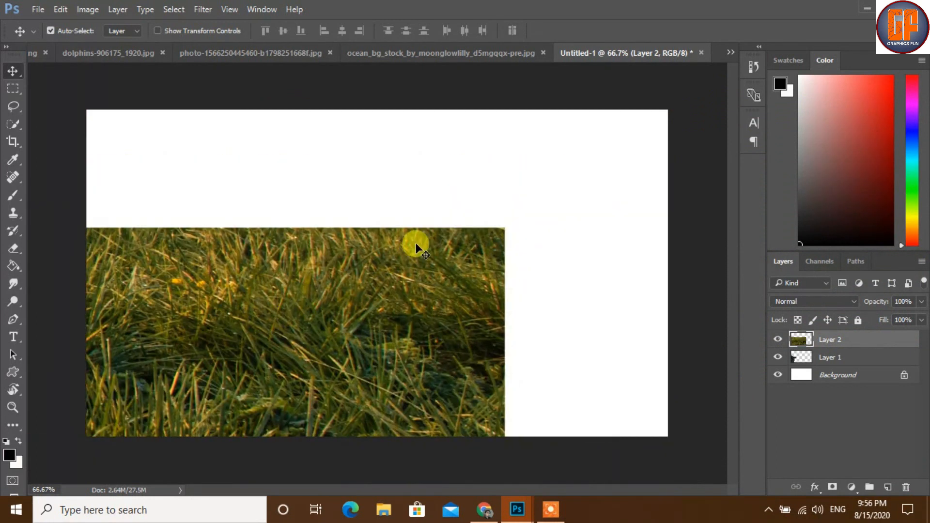
Scale the grass layer down to about 17.8% and place it across the bottom of the canvas
key("ctrl+t")
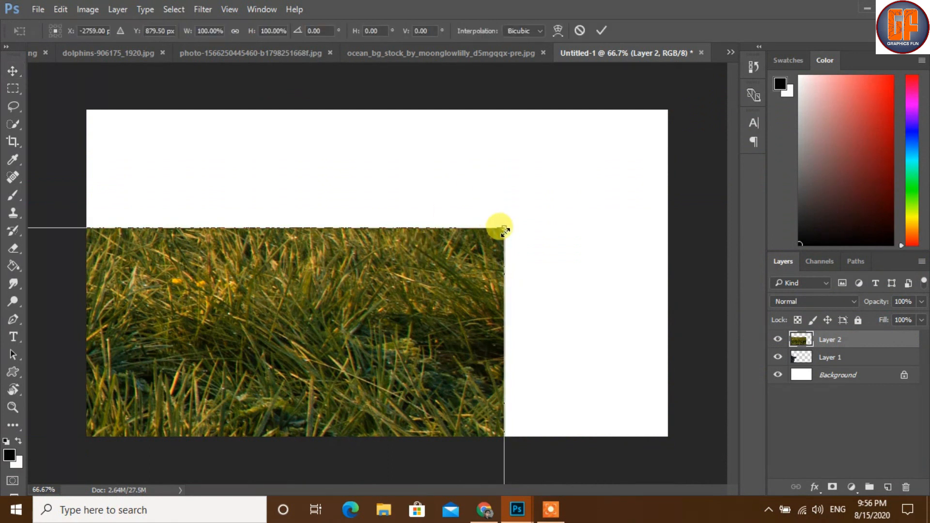
left_click_drag(505, 230, 104, 369)
left_click_drag(218, 295, 556, 354)
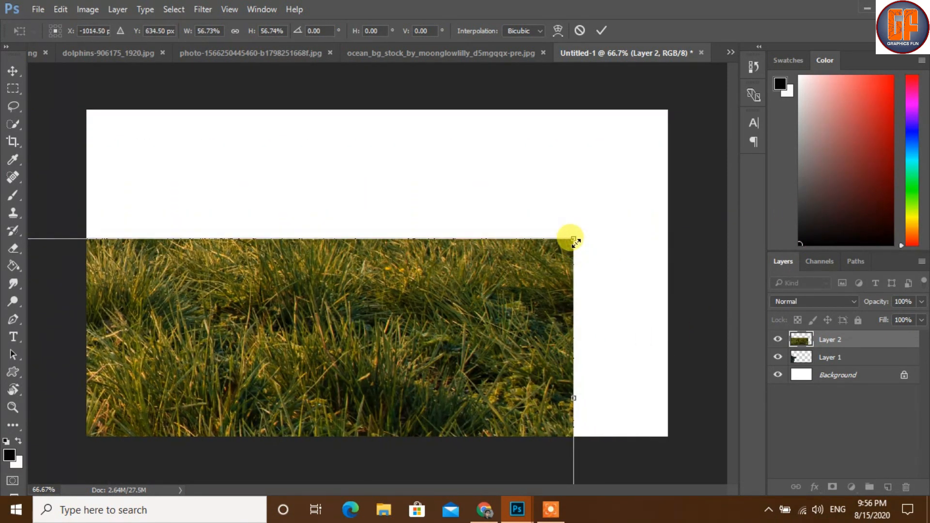
left_click_drag(573, 238, 343, 400)
left_click_drag(255, 349, 609, 281)
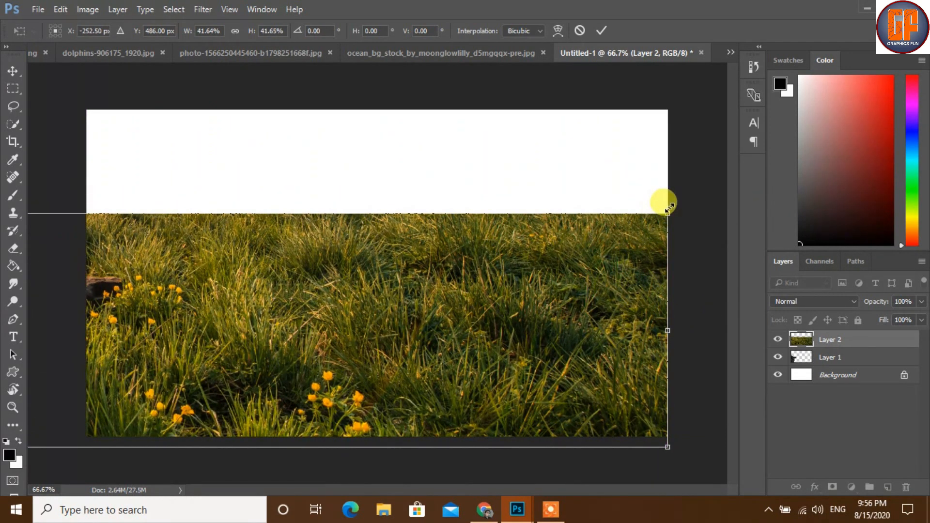
left_click_drag(669, 209, 271, 373)
left_click_drag(293, 325, 632, 423)
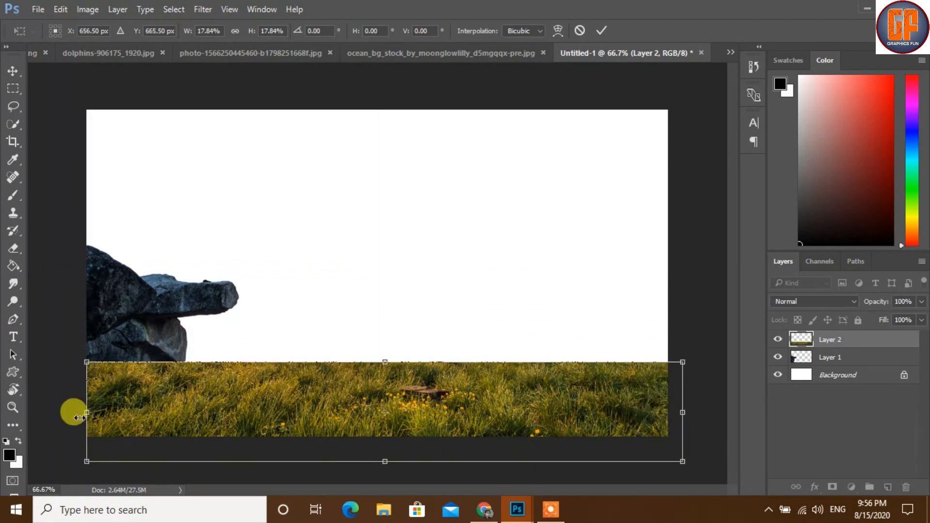
Squeeze the grass strip to about 17.6% width and 14.1% height, and lower it along the canvas's bottom edge
left_click_drag(85, 415, 95, 412)
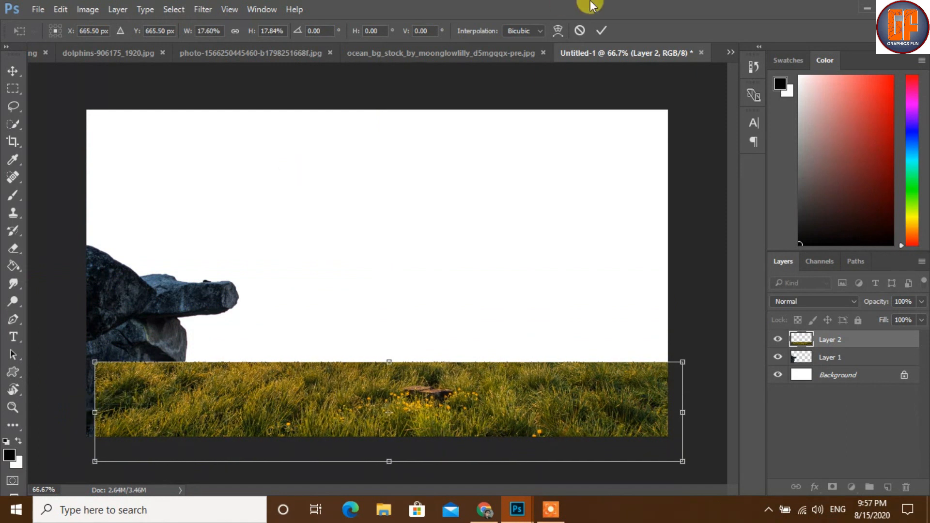
left_click_drag(389, 359, 381, 382)
left_click_drag(463, 419, 487, 424)
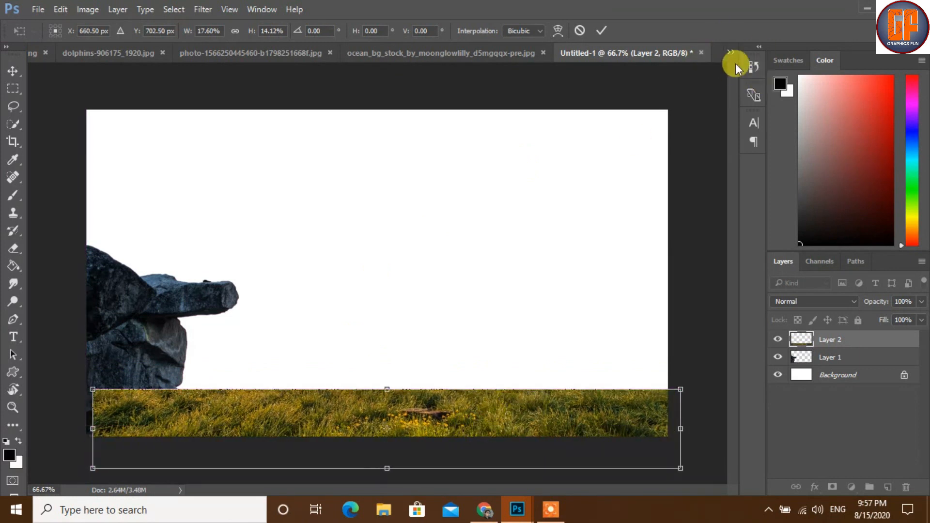
left_click(603, 31)
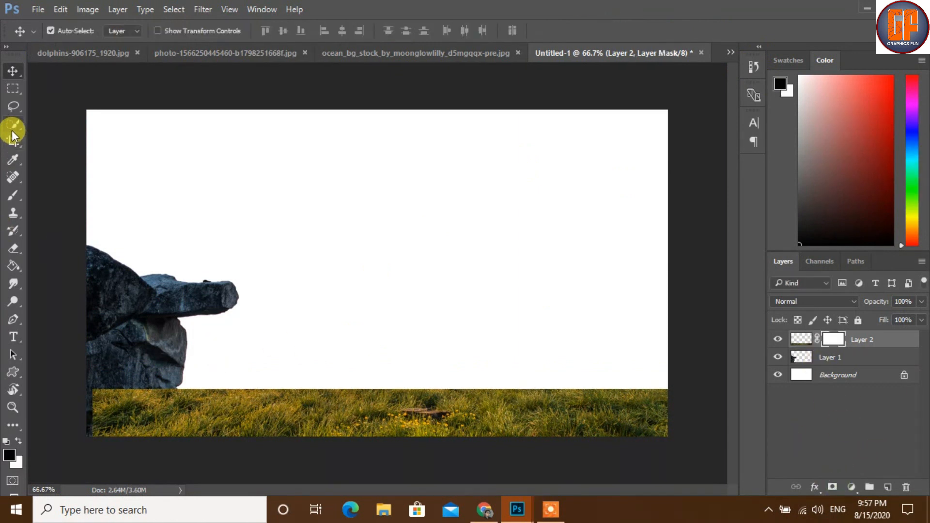
Paint black on the grass layer's mask with a size 70 soft brush, fading its top edge and left end into the rock
left_click(13, 195)
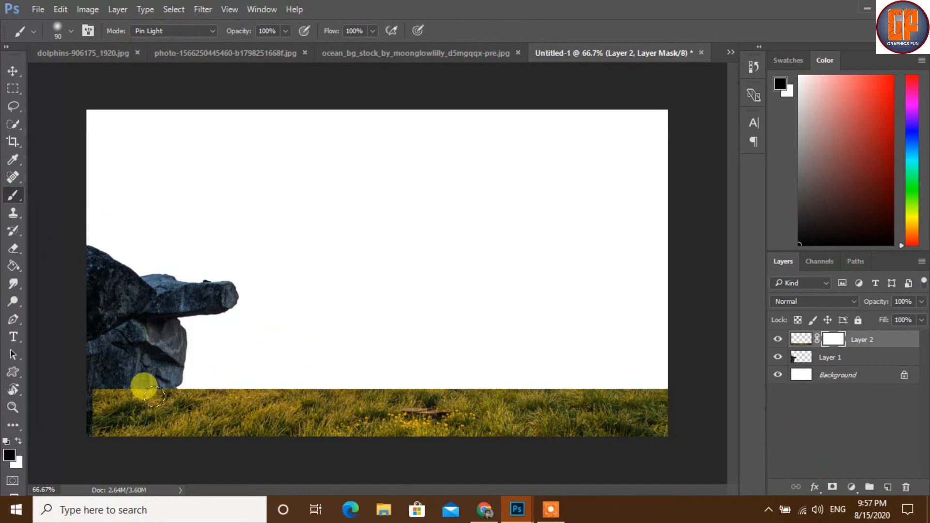
key("bracketleft")
key("bracketleft")
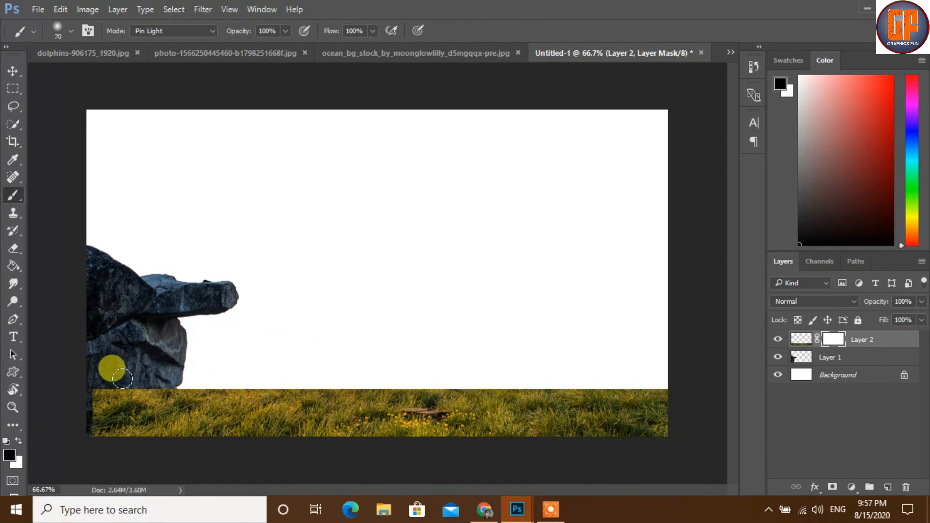
mouse_move(109, 382)
left_mouse_down()
mouse_move(450, 382)
mouse_move(464, 364)
mouse_move(486, 390)
mouse_move(447, 393)
mouse_move(452, 382)
mouse_move(530, 376)
mouse_move(646, 376)
mouse_move(687, 387)
mouse_move(462, 383)
mouse_move(669, 372)
mouse_move(398, 374)
mouse_move(330, 379)
mouse_move(458, 373)
mouse_move(126, 402)
mouse_move(192, 369)
mouse_move(187, 380)
mouse_move(323, 382)
mouse_move(523, 375)
mouse_move(415, 378)
mouse_move(512, 366)
mouse_move(536, 378)
mouse_move(634, 367)
mouse_move(50, 397)
mouse_move(102, 386)
mouse_move(82, 406)
mouse_move(89, 441)
mouse_move(93, 384)
mouse_move(93, 447)
mouse_move(59, 419)
left_mouse_up()
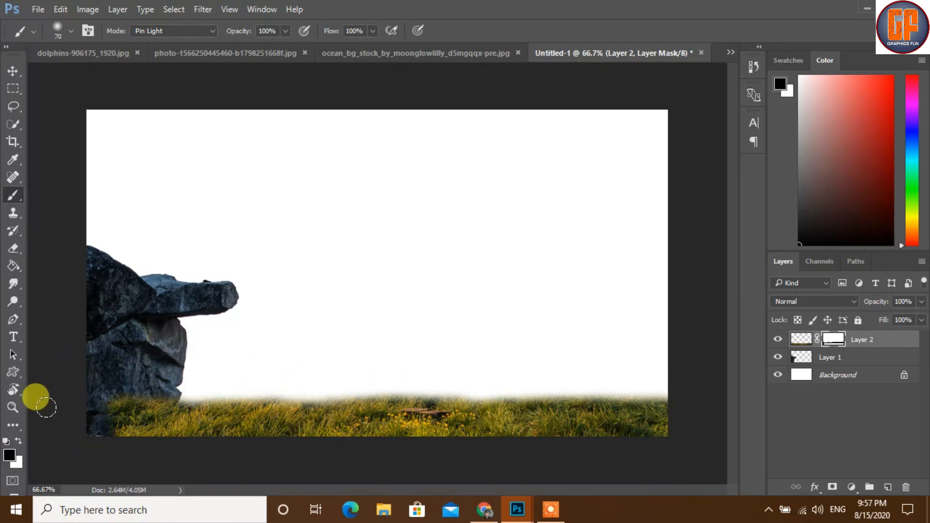
mouse_move(276, 380)
left_mouse_down()
mouse_move(178, 396)
mouse_move(222, 389)
mouse_move(173, 387)
left_mouse_up()
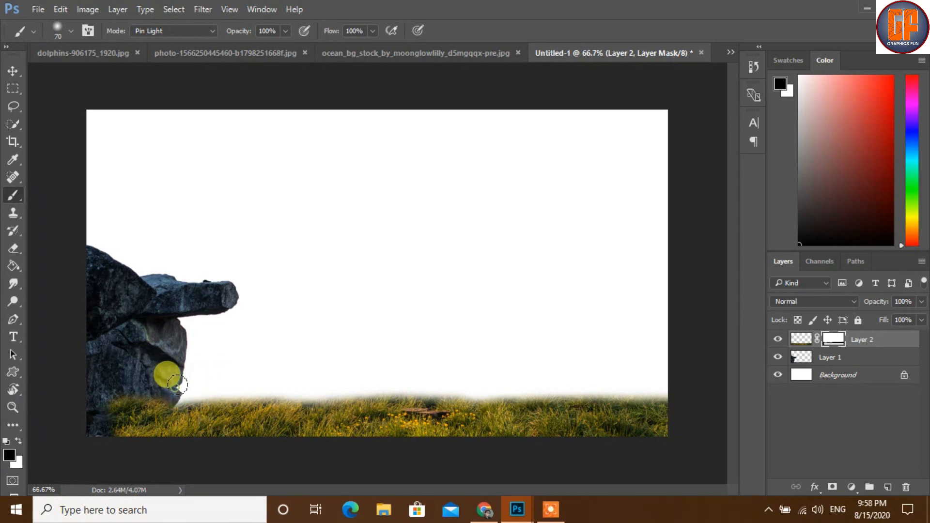
Look through the open stock images and bring up the premade_10_by_pure_poison89 ocean image
left_click(12, 71)
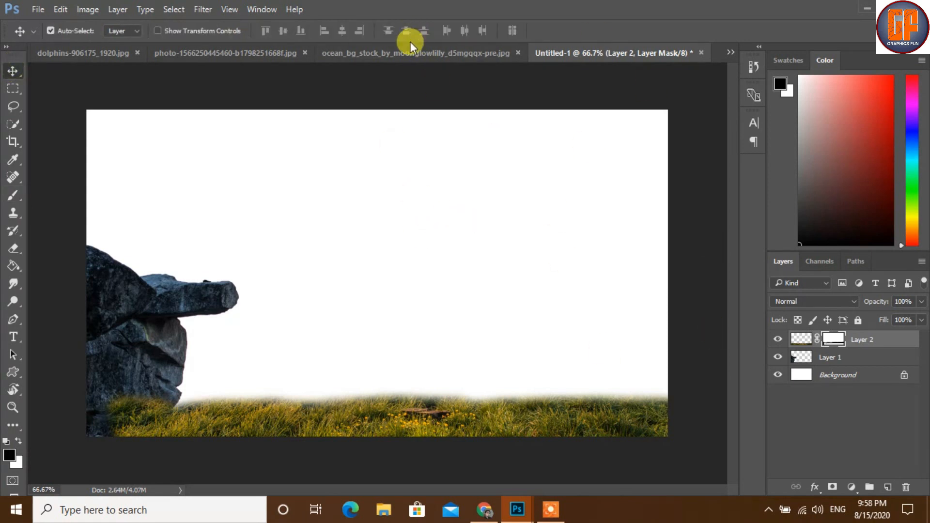
left_click(730, 51)
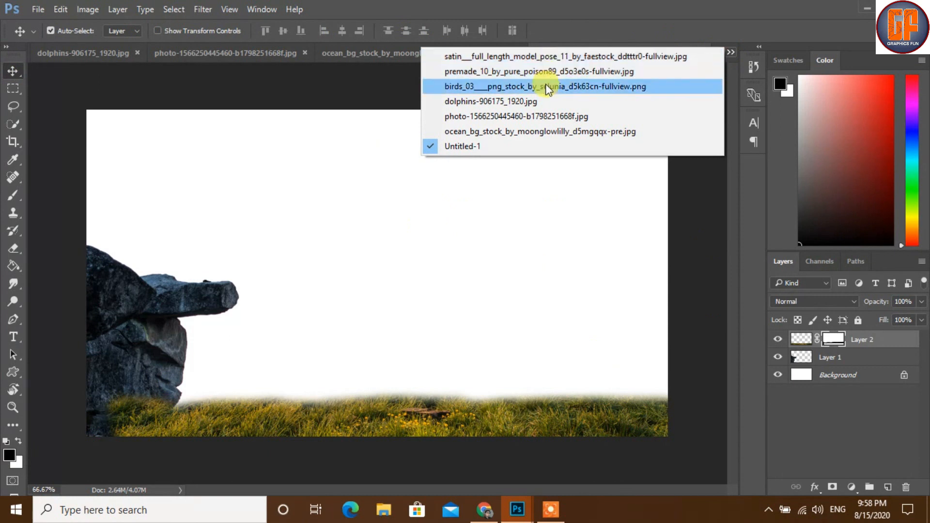
left_click(553, 116)
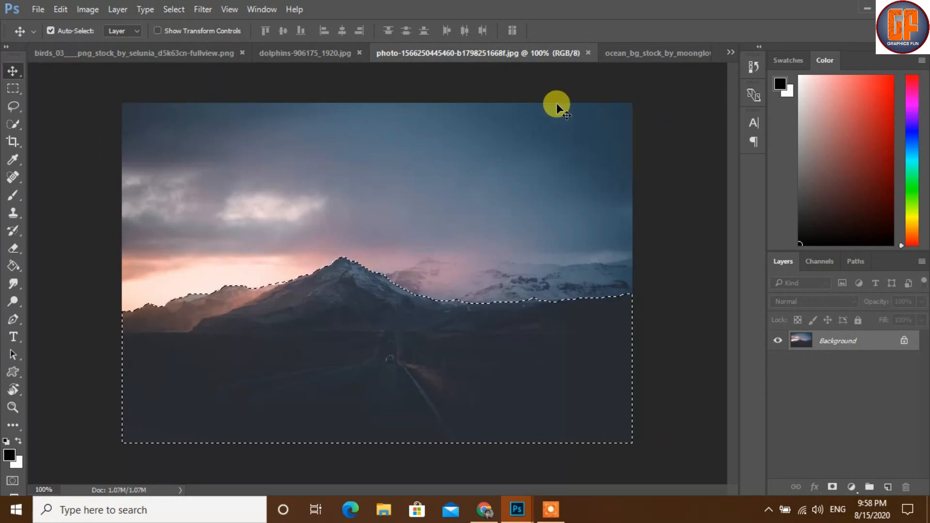
left_click(731, 51)
left_click(603, 101)
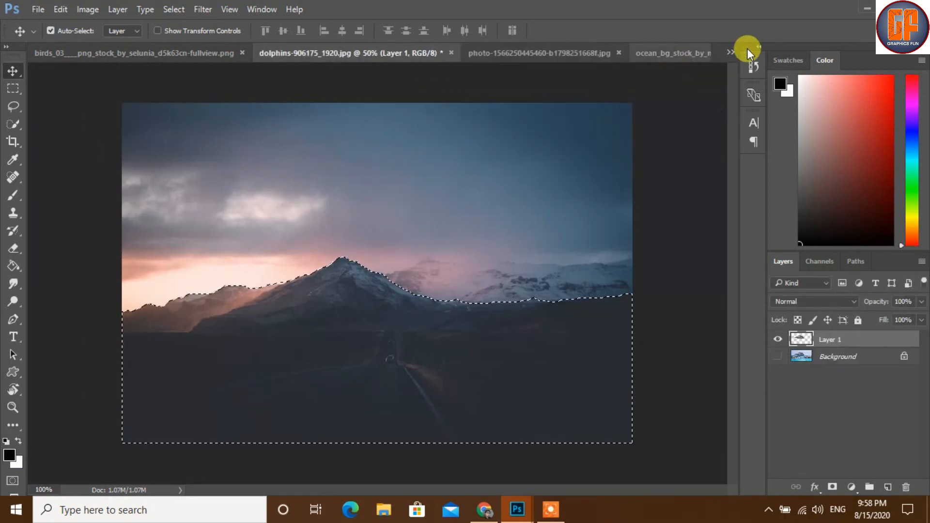
left_click(732, 52)
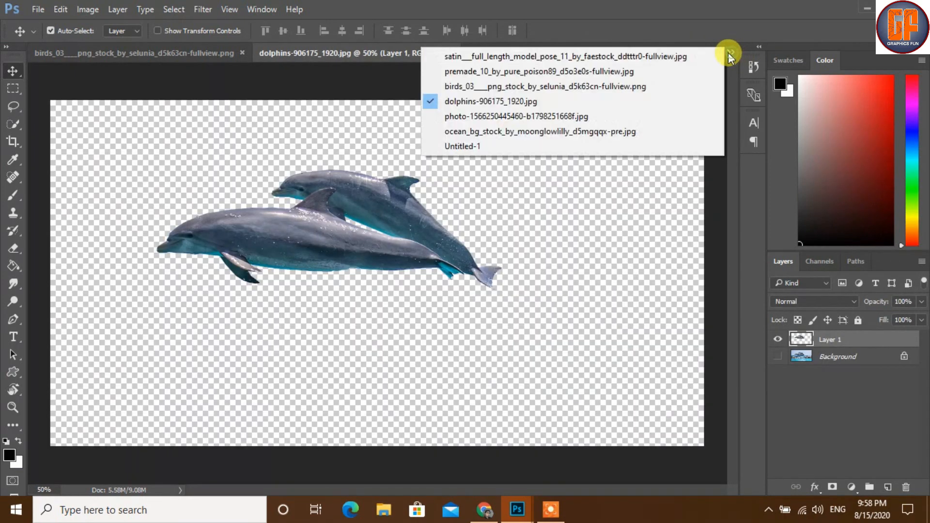
left_click(578, 72)
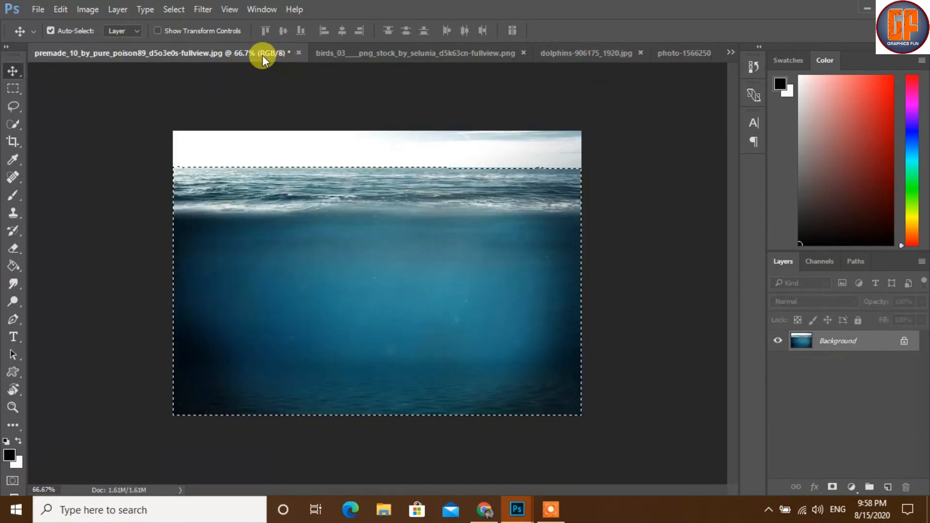
Float the ocean image in its own window, copy its selected water area into Untitled-1 and minimize the source window
left_click_drag(262, 51, 427, 127)
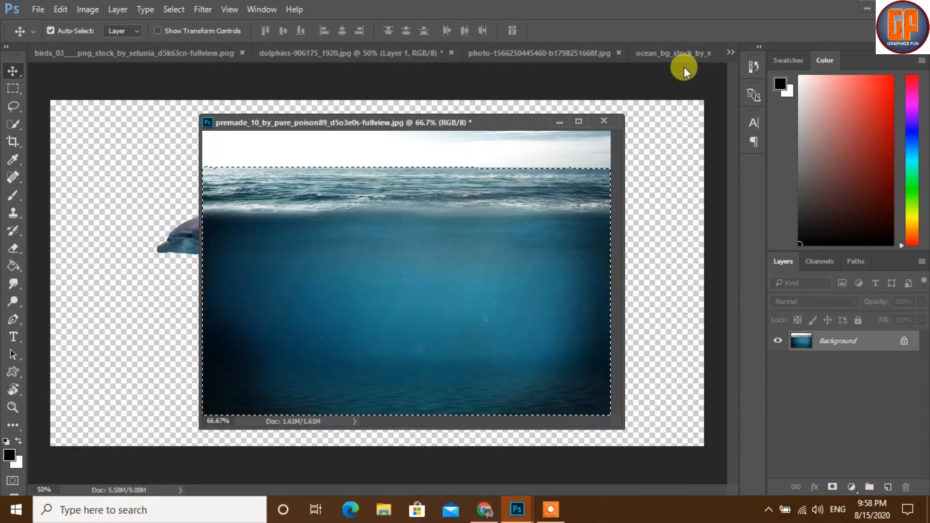
left_click(732, 51)
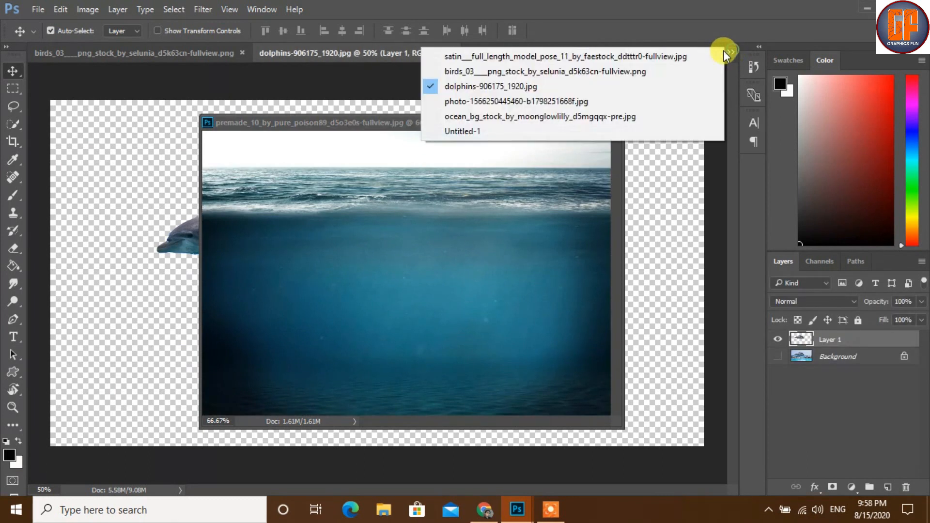
left_click(582, 130)
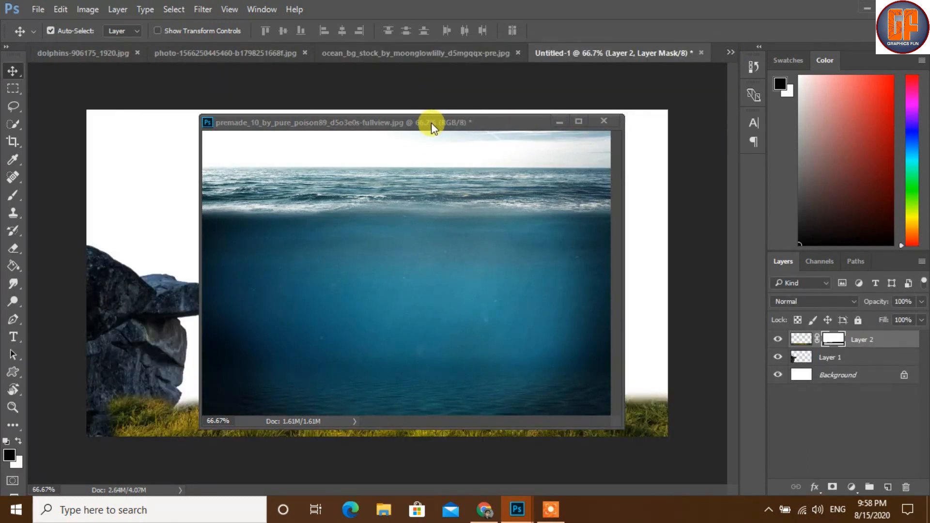
left_click_drag(428, 124, 586, 129)
left_click_drag(580, 269, 212, 325)
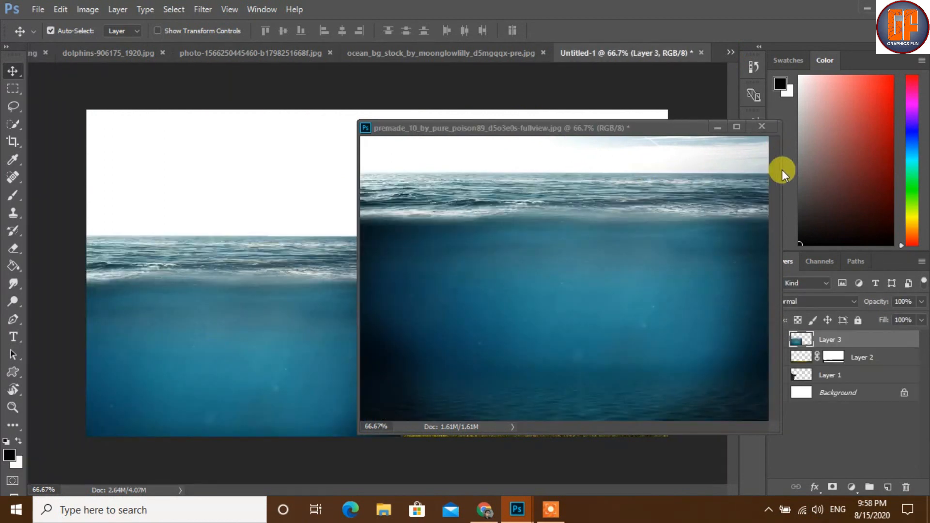
left_click(714, 129)
Align the ocean layer with the canvas's left edge and stretch it to about 142.22% width so it spans the canvas
left_click_drag(245, 315, 335, 346)
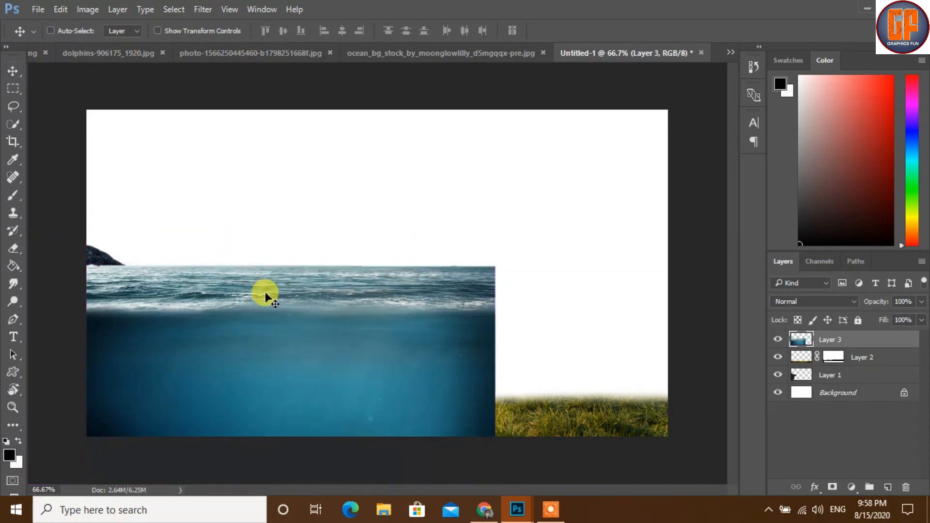
key("ctrl+t")
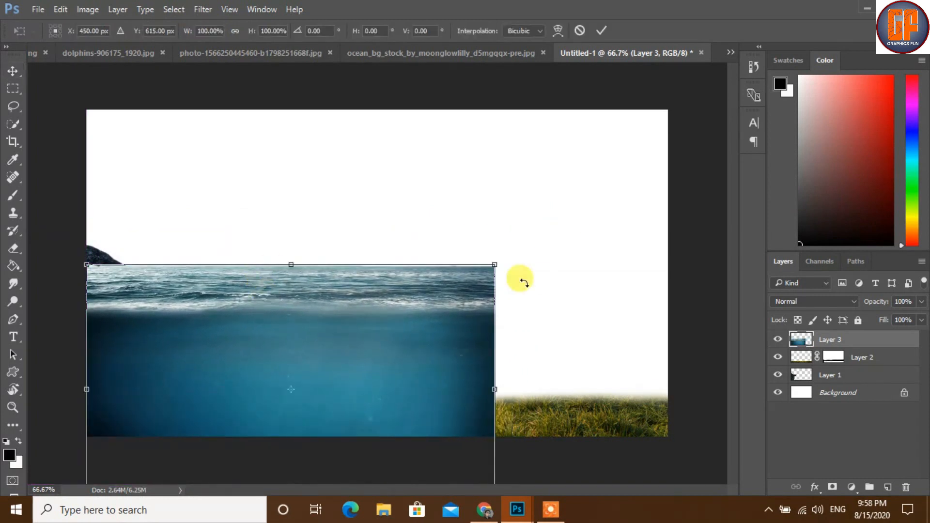
left_click_drag(514, 390, 669, 383)
left_click_drag(670, 384, 668, 389)
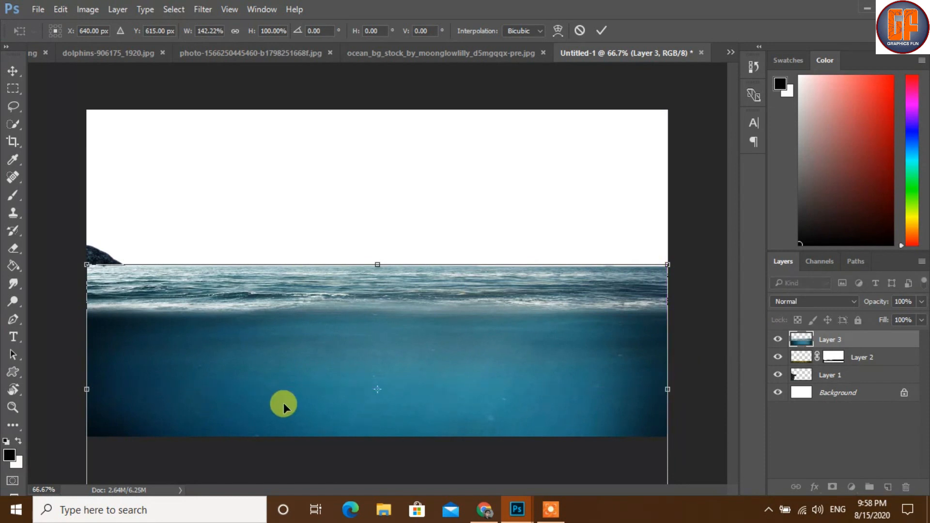
Squash the ocean layer vertically, lowering its top edge to the top of the rock ledge and raising its bottom edge, and apply the transform
left_click_drag(380, 263, 371, 282)
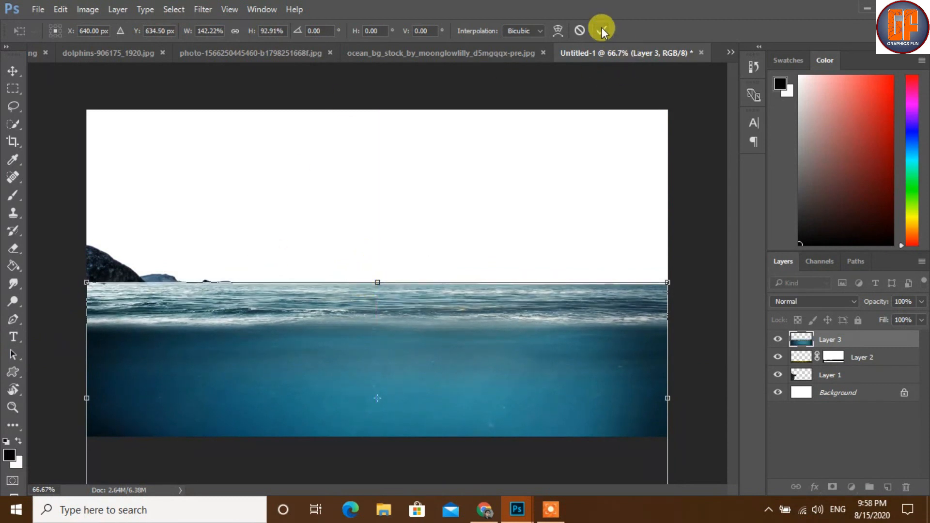
key("ctrl+minus")
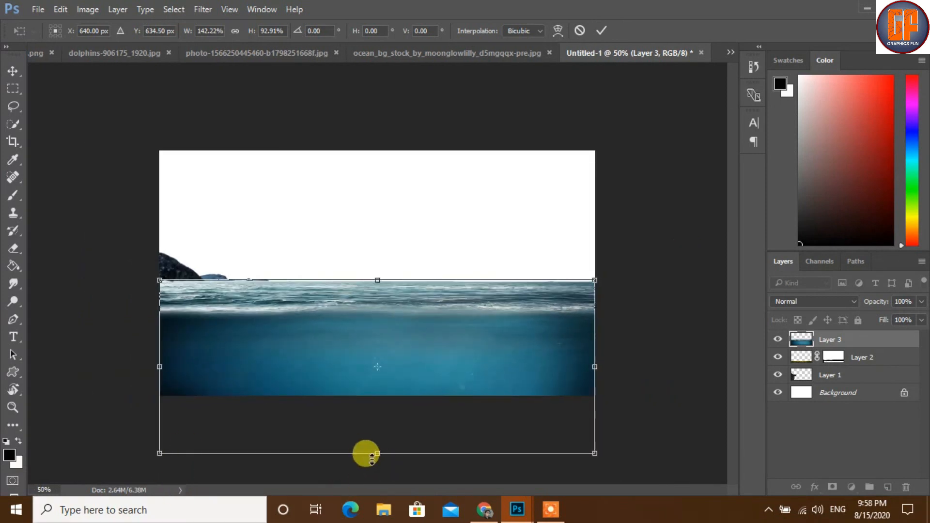
left_click_drag(373, 453, 382, 415)
left_click(602, 32)
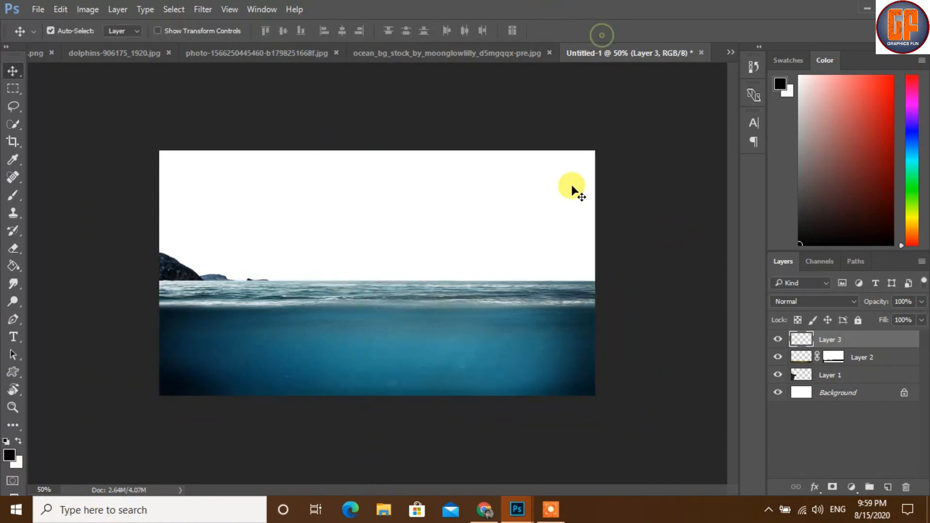
key("ctrl+plus")
key("ctrl+plus")
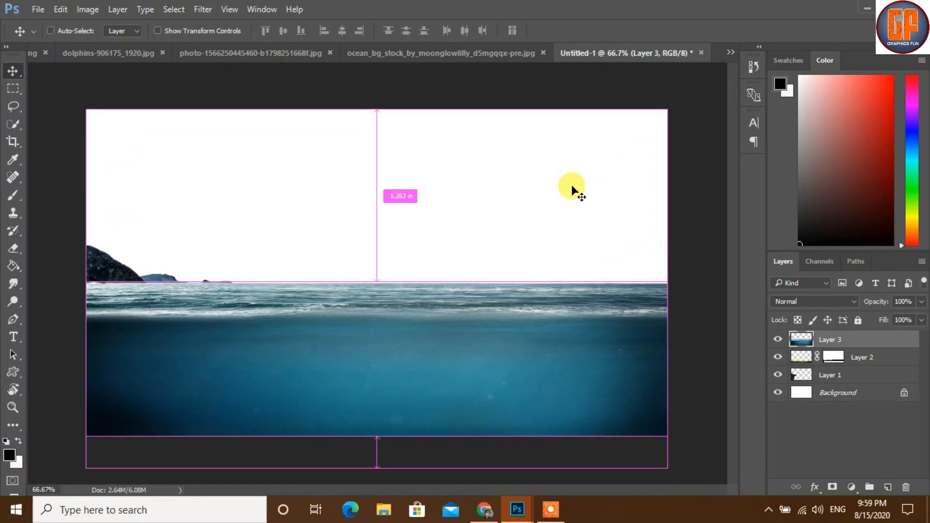
key("ctrl+minus")
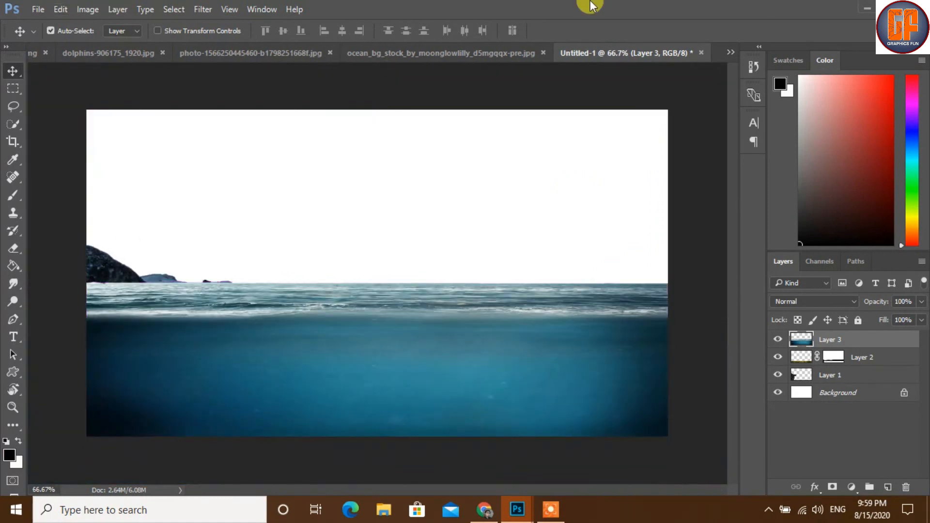
Add a mask to the ocean layer and paint black at 12% brush opacity over the grass and the submerged rock
left_click(832, 486)
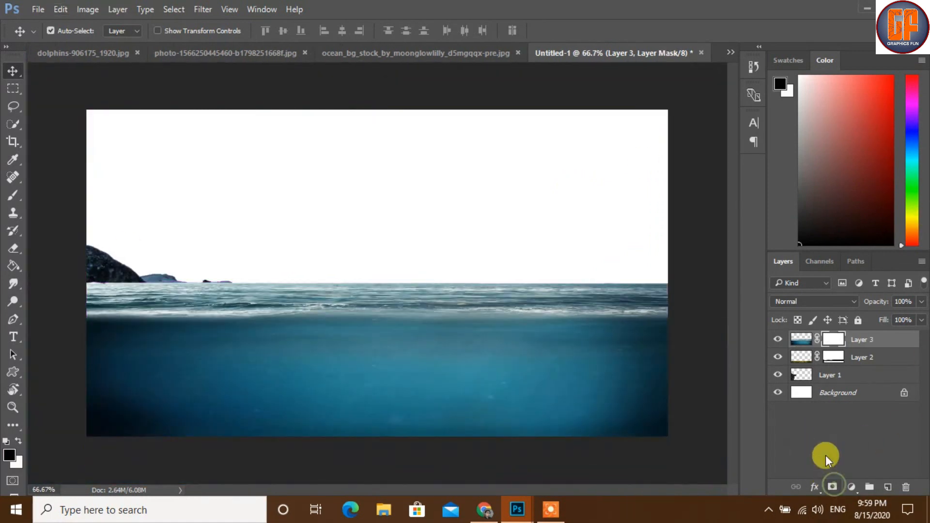
left_click(13, 195)
left_click(286, 29)
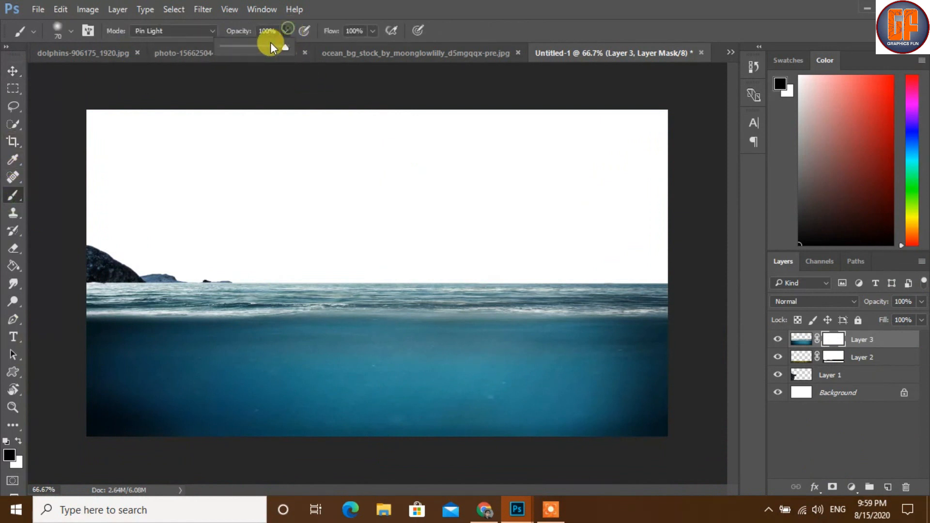
left_click_drag(235, 42, 230, 46)
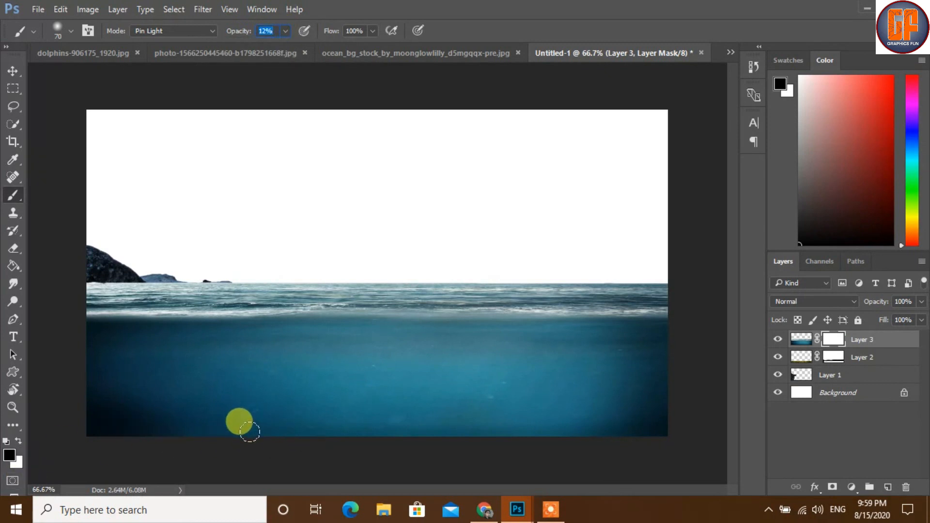
mouse_move(360, 435)
left_mouse_down()
mouse_move(575, 431)
mouse_move(441, 421)
mouse_move(438, 430)
mouse_move(690, 430)
mouse_move(265, 434)
mouse_move(397, 435)
mouse_move(125, 425)
mouse_move(394, 431)
mouse_move(705, 422)
mouse_move(568, 417)
mouse_move(312, 456)
mouse_move(406, 433)
mouse_move(129, 432)
mouse_move(254, 419)
mouse_move(110, 417)
mouse_move(89, 373)
mouse_move(105, 364)
mouse_move(146, 369)
mouse_move(125, 394)
mouse_move(162, 344)
mouse_move(149, 441)
mouse_move(158, 355)
mouse_move(104, 363)
mouse_move(118, 370)
mouse_move(198, 343)
mouse_move(146, 415)
mouse_move(149, 407)
mouse_move(159, 417)
mouse_move(141, 368)
mouse_move(151, 334)
mouse_move(158, 349)
mouse_move(160, 338)
mouse_move(129, 410)
mouse_move(125, 343)
mouse_move(101, 378)
mouse_move(100, 343)
mouse_move(135, 328)
mouse_move(101, 363)
left_mouse_up()
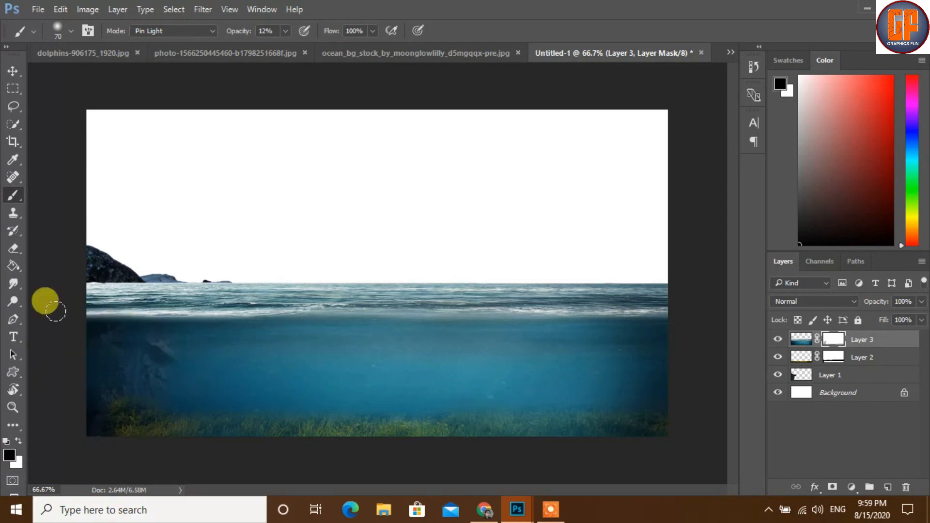
Reveal the rock above the waterline by painting black on the ocean layer's mask, raising the brush opacity from 12% to 37%
mouse_move(90, 288)
left_mouse_down()
mouse_move(140, 281)
mouse_move(77, 295)
mouse_move(129, 285)
mouse_move(202, 289)
mouse_move(66, 283)
mouse_move(162, 276)
mouse_move(216, 286)
mouse_move(67, 315)
mouse_move(86, 285)
mouse_move(142, 291)
mouse_move(119, 281)
mouse_move(99, 298)
mouse_move(73, 289)
mouse_move(228, 298)
mouse_move(219, 287)
mouse_move(227, 298)
mouse_move(151, 285)
mouse_move(188, 291)
mouse_move(126, 291)
mouse_move(165, 293)
mouse_move(141, 277)
mouse_move(185, 291)
left_mouse_up()
mouse_move(68, 281)
left_mouse_down()
mouse_move(156, 303)
mouse_move(139, 287)
mouse_move(156, 293)
mouse_move(97, 292)
mouse_move(108, 295)
mouse_move(139, 265)
mouse_move(91, 272)
mouse_move(299, 79)
left_mouse_up()
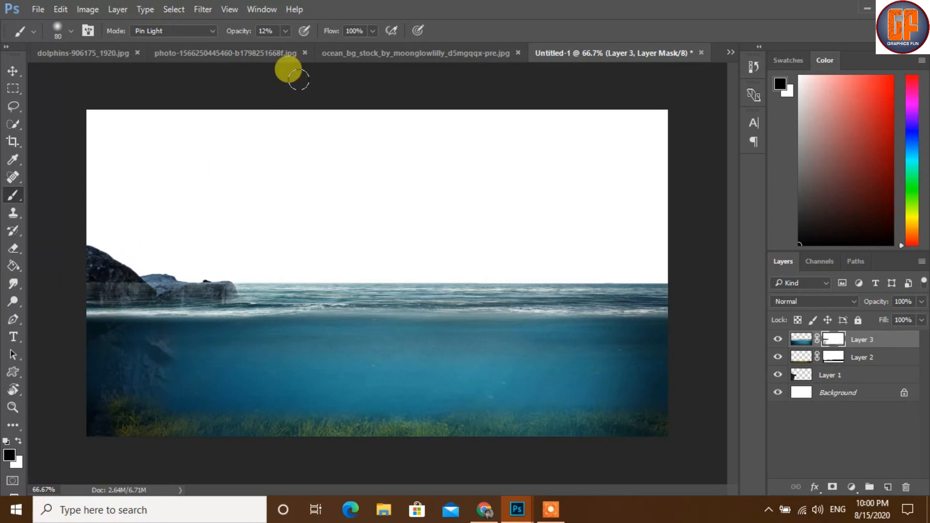
left_click(285, 31)
left_click_drag(299, 46, 300, 47)
mouse_move(94, 280)
left_mouse_down()
mouse_move(220, 290)
mouse_move(82, 295)
mouse_move(223, 292)
mouse_move(100, 292)
mouse_move(141, 294)
mouse_move(228, 417)
mouse_move(245, 512)
left_mouse_up()
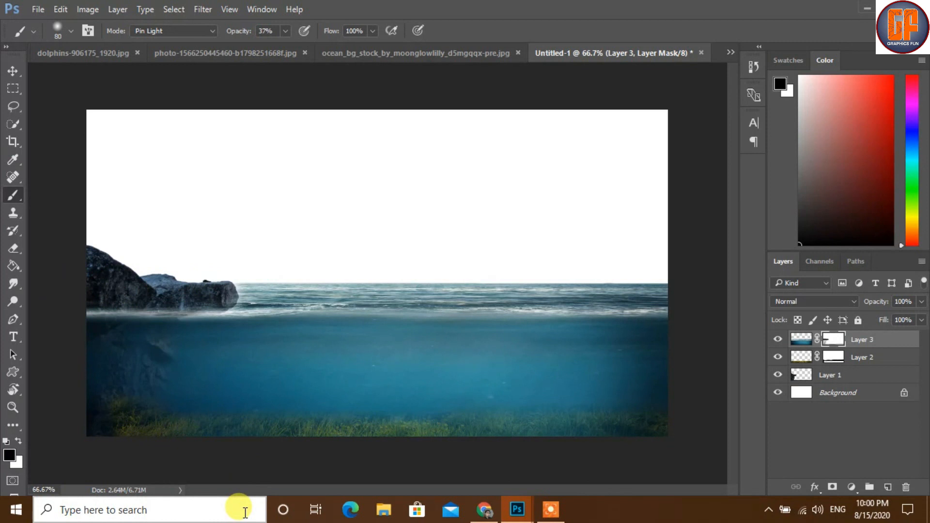
Duplicate the ocean layer below the rock layer, and target the copy's mask with white as the foreground color
key("ctrl+j")
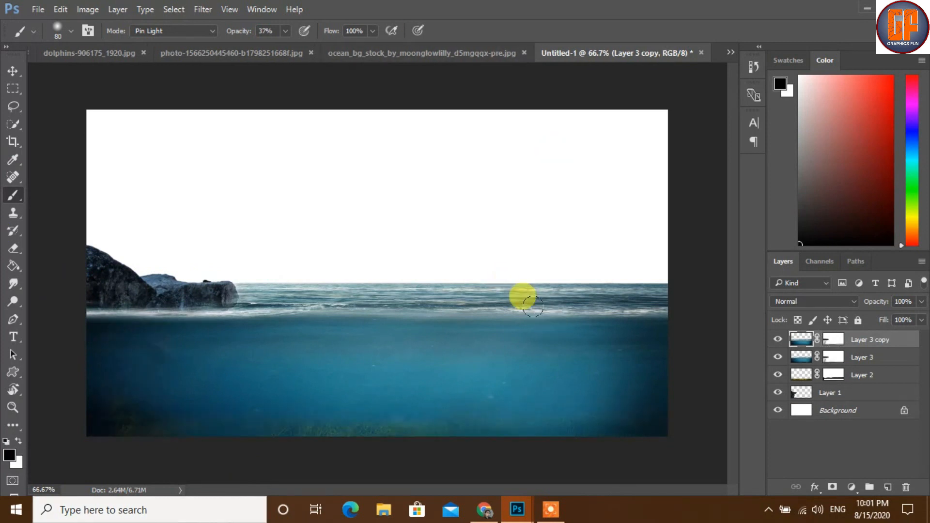
left_click_drag(885, 347, 878, 399)
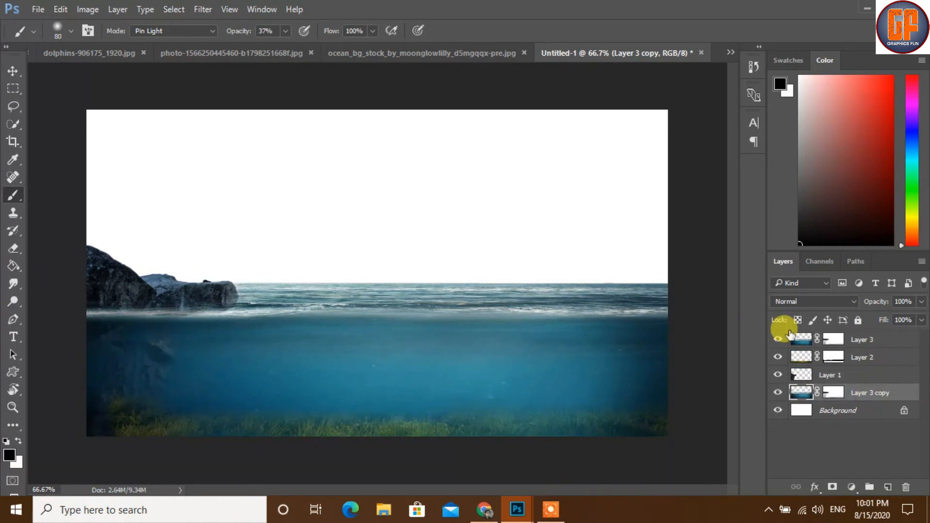
left_click(838, 395)
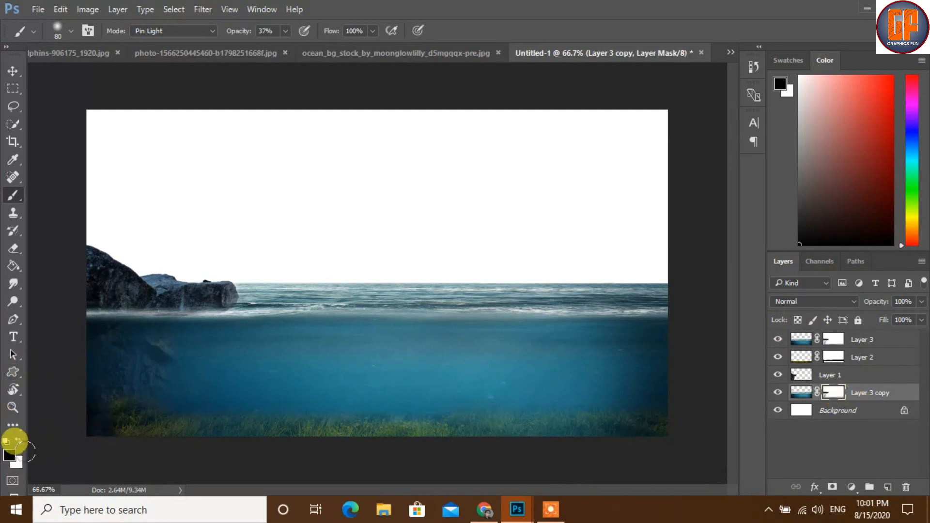
left_click(19, 440)
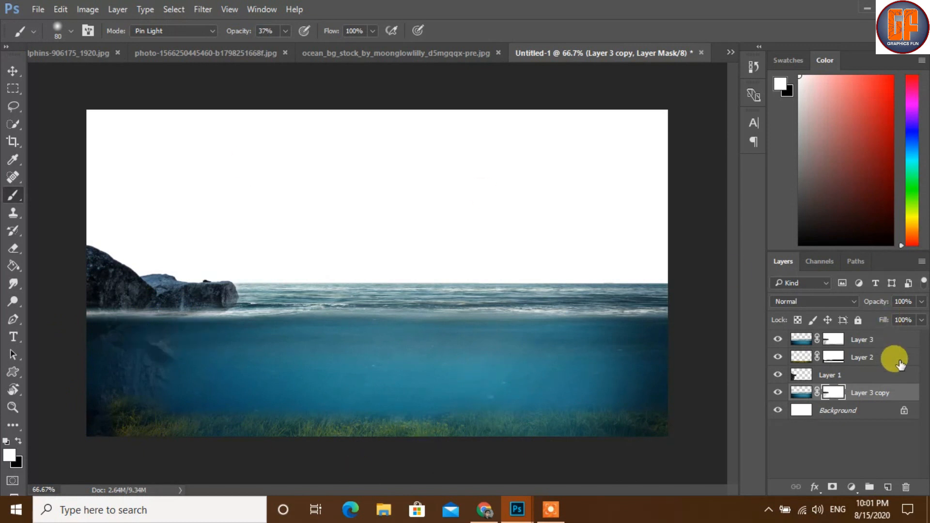
Touch up Layer 3's mask around the rock ledge with white and black at 37% brush opacity
left_click(834, 339)
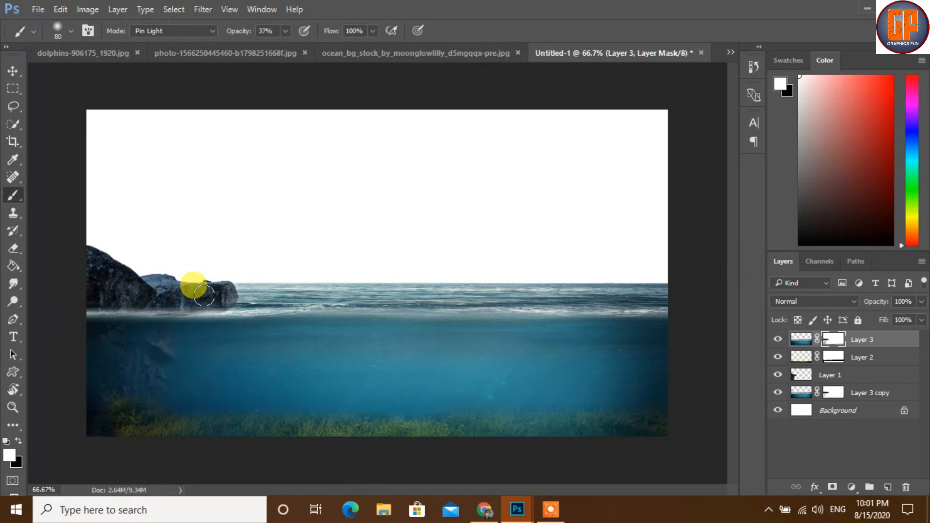
left_click_drag(203, 296, 244, 305)
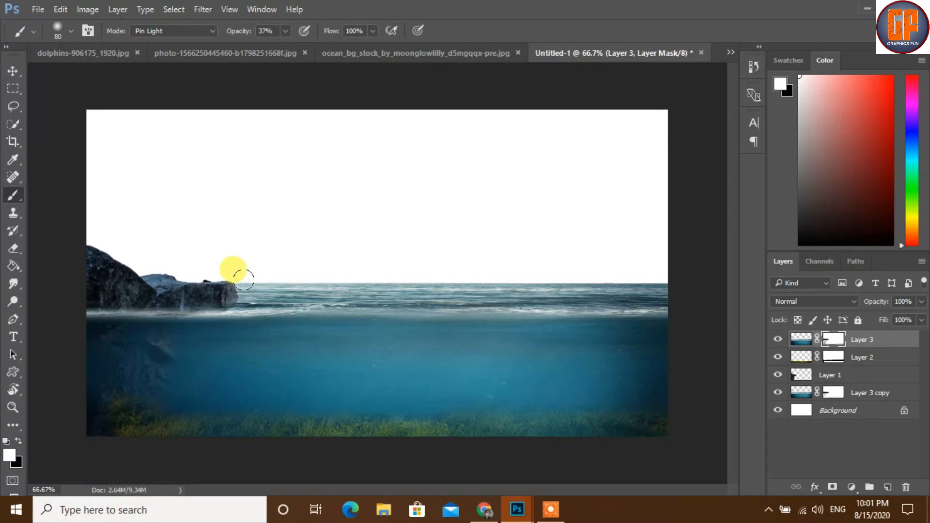
left_click(18, 441)
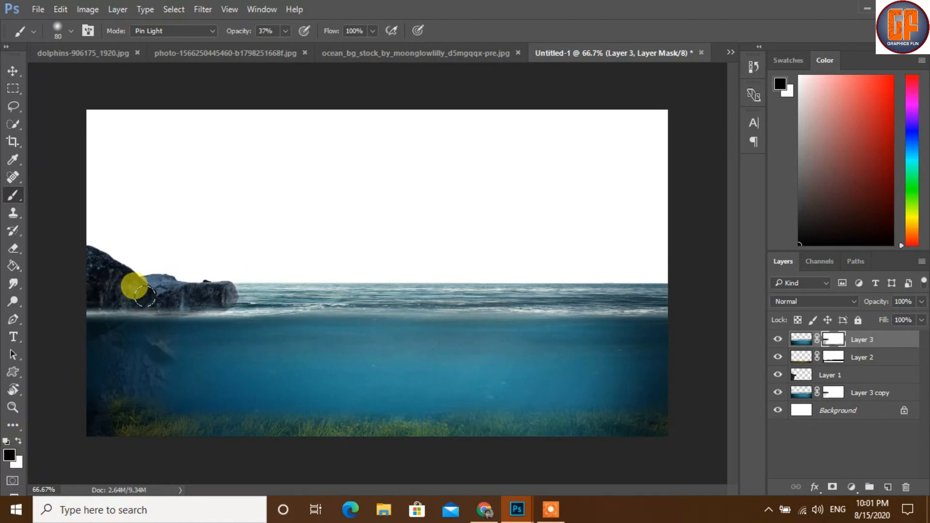
Bring the cut-out woman from the satin full-length model image into Untitled-1 as a new layer and minimize the source window
left_click(9, 69)
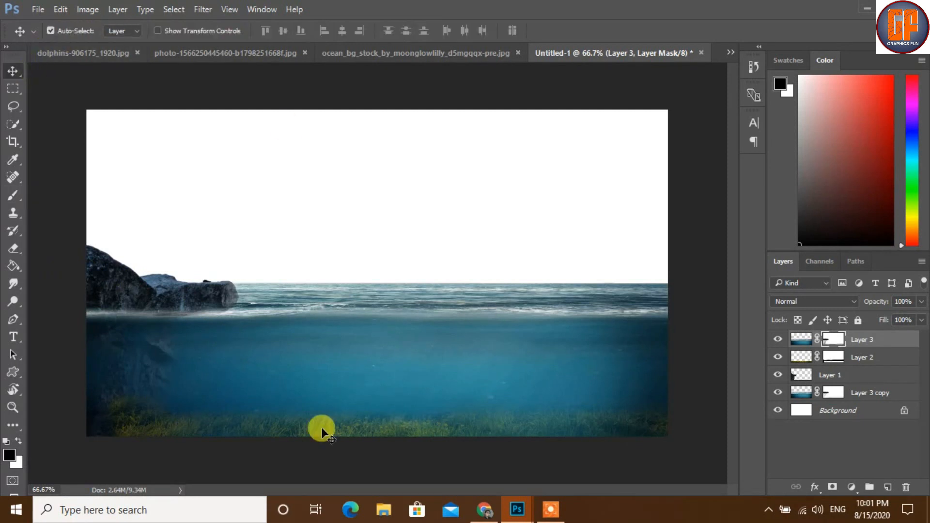
left_click(727, 51)
left_click(540, 58)
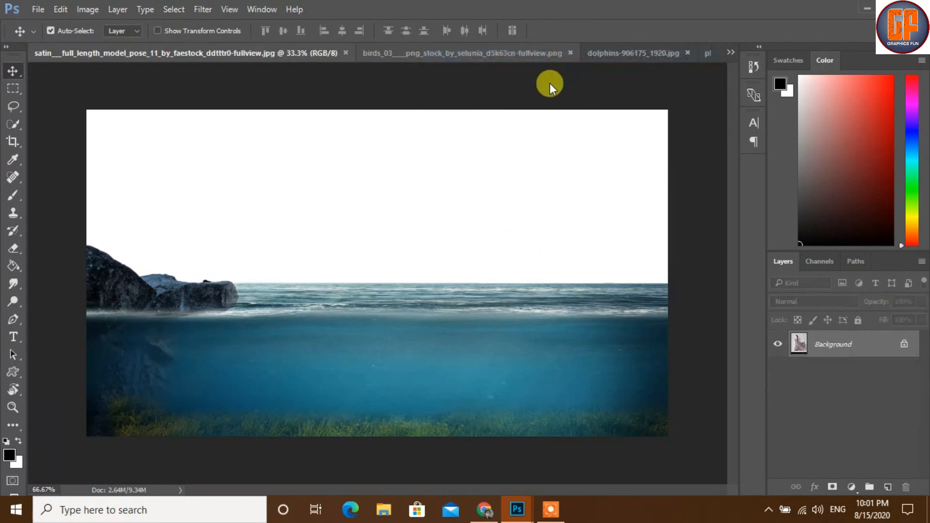
left_click_drag(234, 53, 526, 140)
left_click_drag(415, 304, 183, 248)
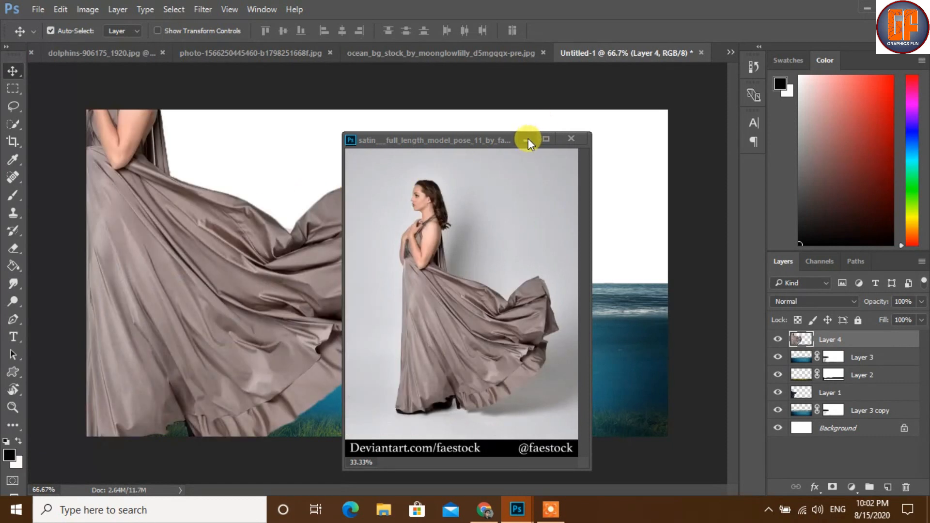
left_click(527, 140)
Scale the woman to about 14.5%, flip her horizontally, and place her over the rock ledge
key("ctrl+t")
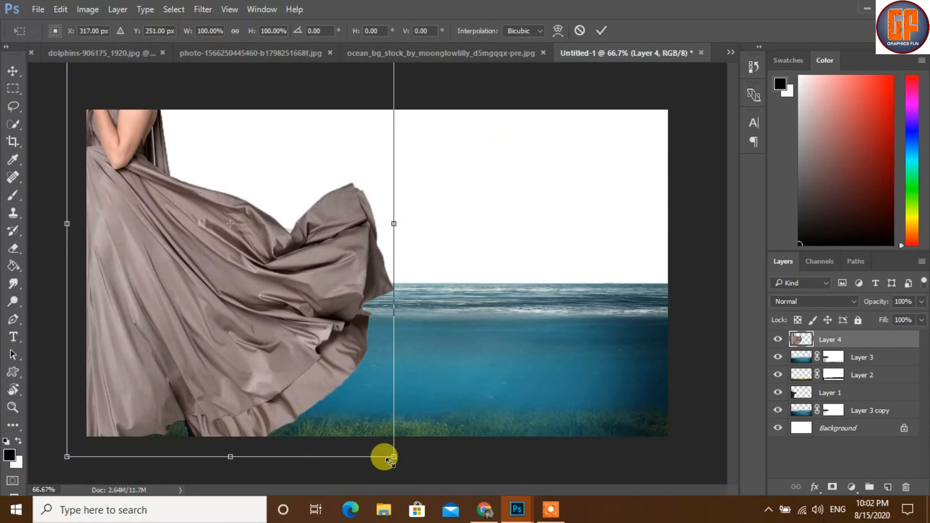
left_click_drag(390, 460, 247, 285)
right_click(251, 234)
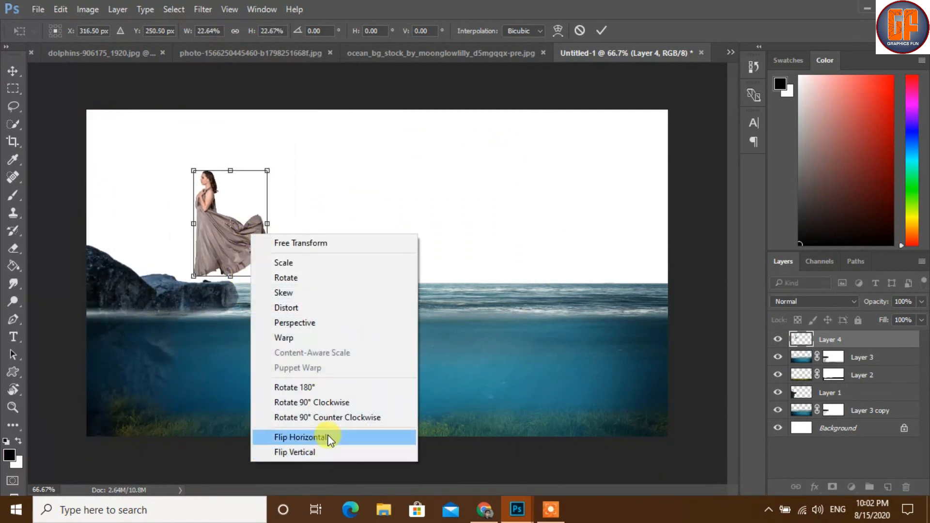
left_click(326, 437)
left_click_drag(249, 241, 207, 255)
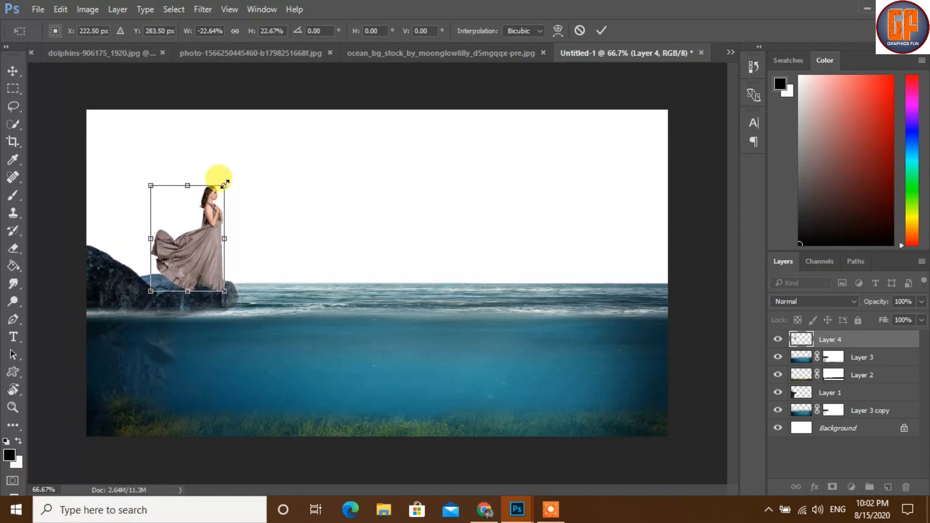
left_click_drag(222, 183, 210, 205)
left_click_drag(197, 247, 205, 256)
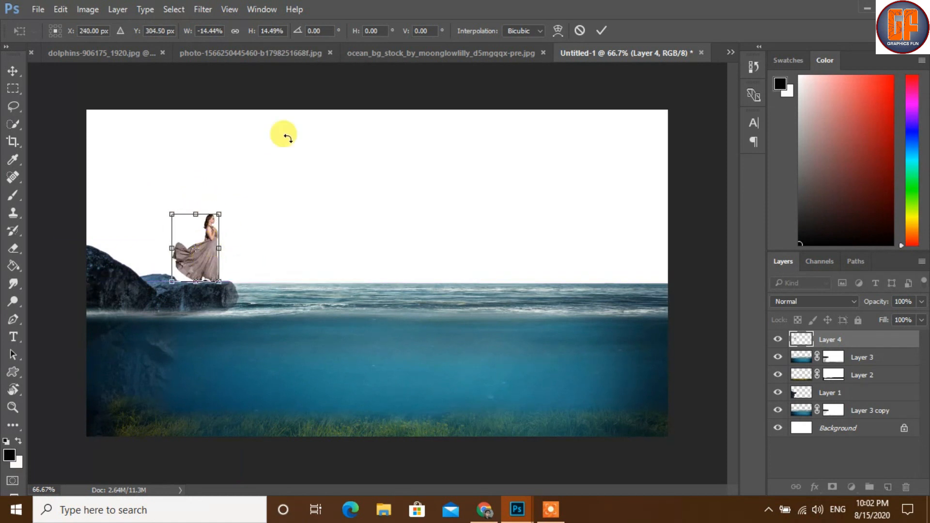
left_click(603, 32)
Nudge the woman right and down until her dress rests on the rock ledge
key("Right")
key("Right")
key("Right")
key("Right")
key("Down")
key("Down")
key("Down")
key("Down")
key("Down")
key("Down")
key("Down")
key("Down")
key("Down")
key("Right")
key("Right")
key("Right")
key("Right")
key("Right")
key("Right")
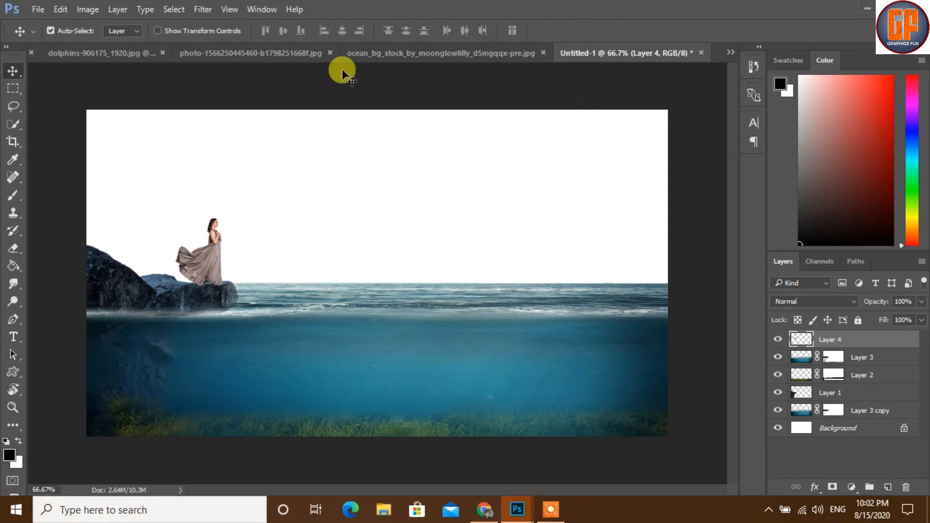
Copy the selected sky from the ocean_bg_stock image into Untitled-1 and move its layer directly above the Background
left_click(403, 53)
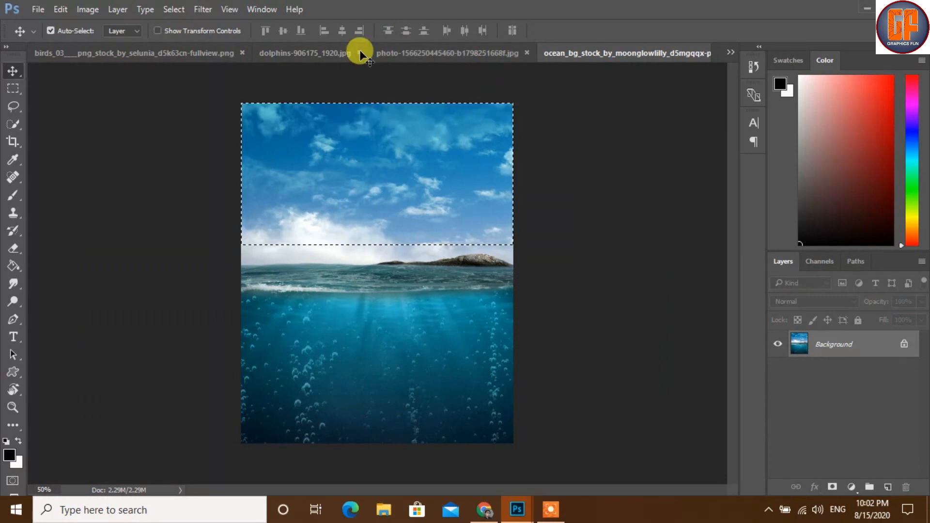
left_click_drag(626, 53, 661, 108)
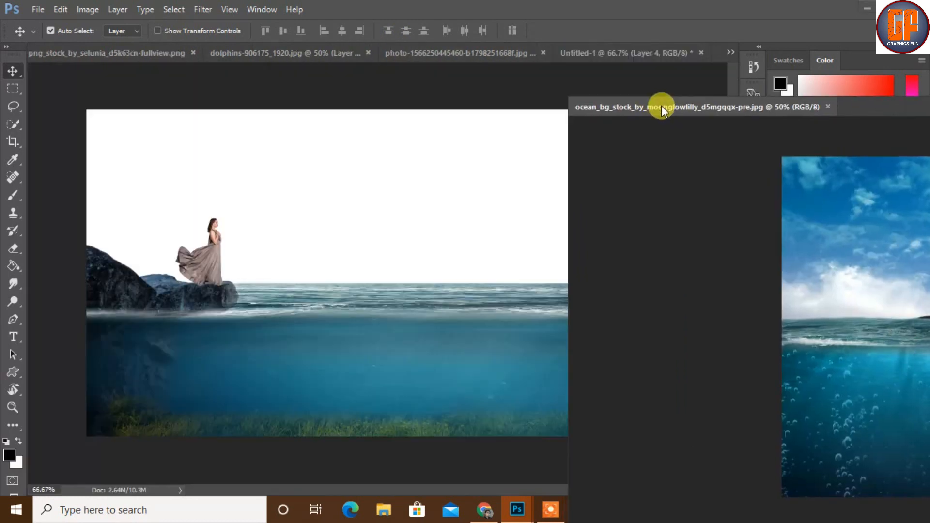
left_click_drag(740, 183, 401, 209)
left_click(789, 108)
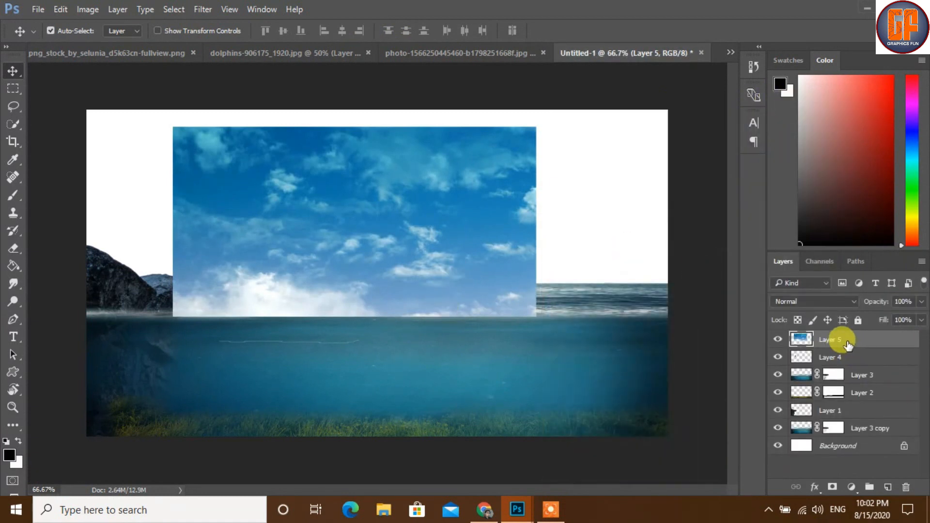
left_click_drag(853, 345, 857, 434)
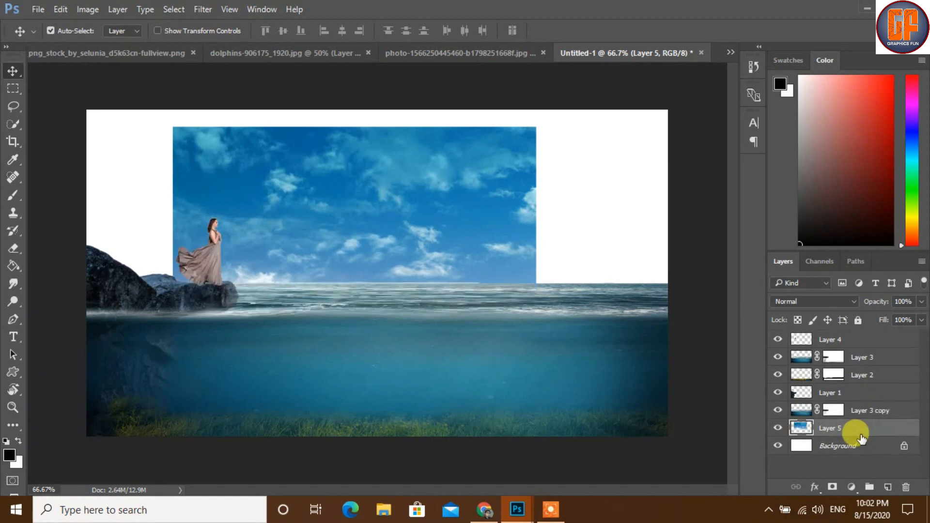
Stretch the sky layer to 172.88% width and 123.06% height so it fills the canvas above the horizon
key("ctrl+t")
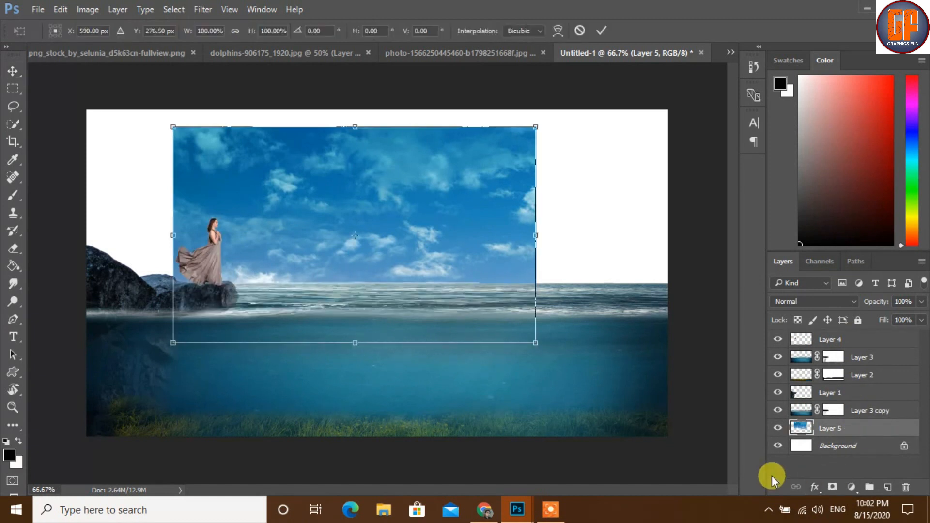
left_click_drag(535, 233, 687, 235)
left_click_drag(173, 235, 59, 213)
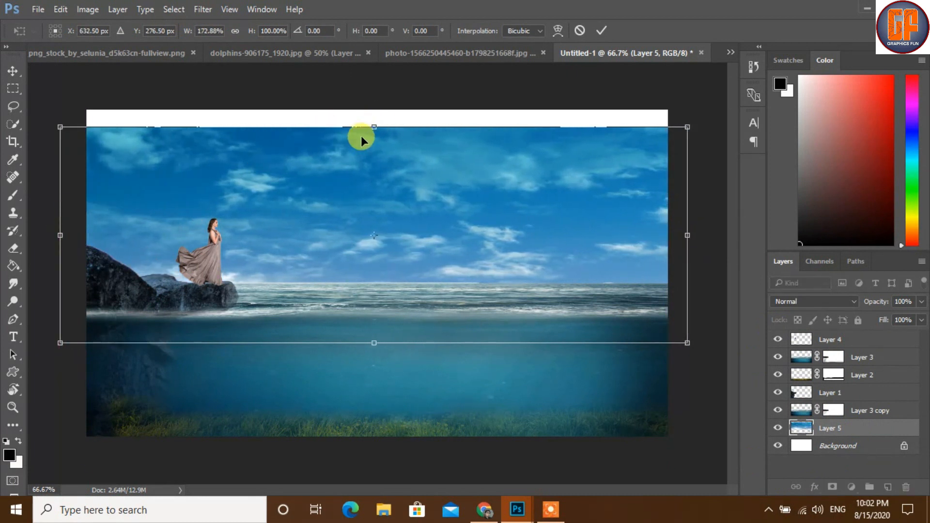
left_click_drag(372, 125, 365, 80)
left_click_drag(389, 190, 385, 205)
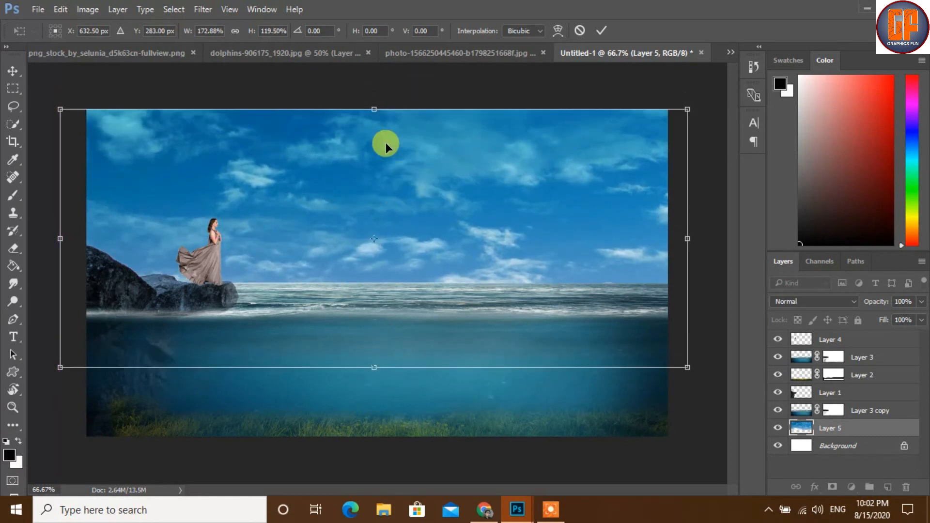
left_click_drag(366, 106, 366, 92)
left_click_drag(431, 179, 461, 207)
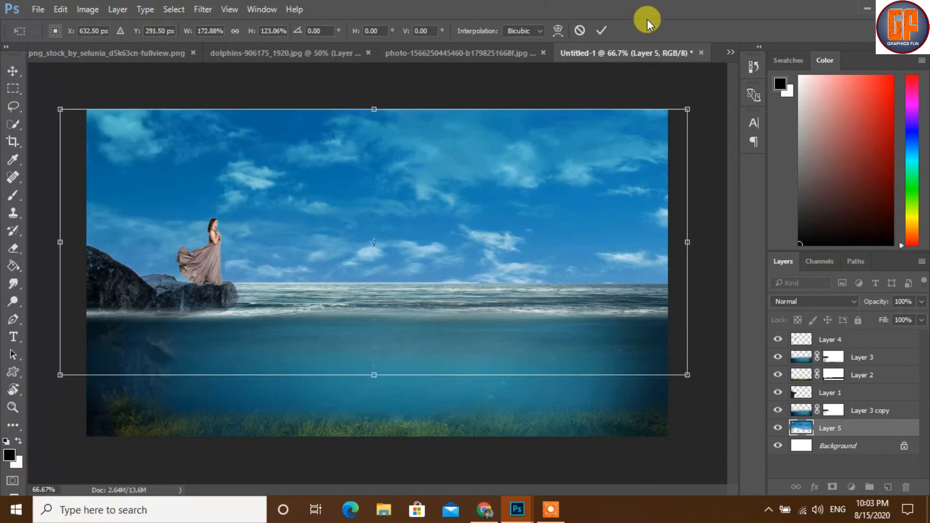
left_click(601, 31)
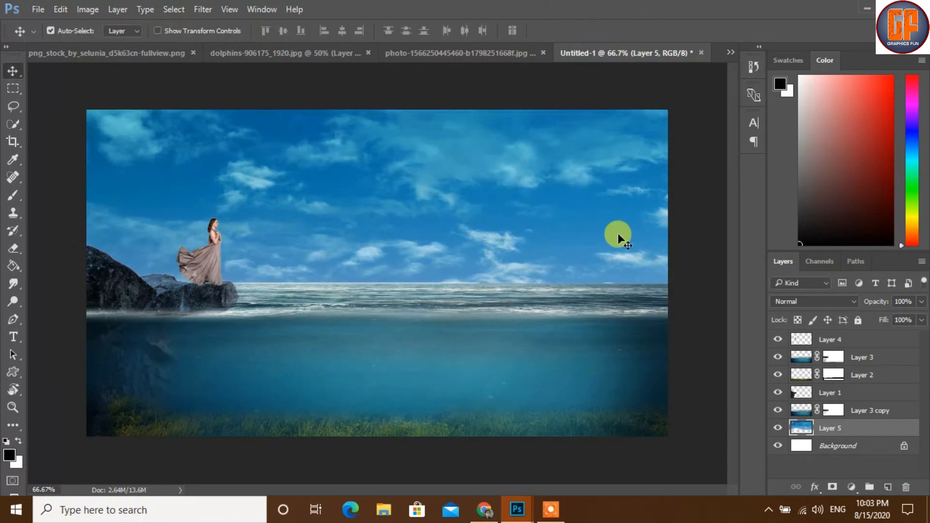
Add a Hue/Saturation adjustment clipped to the sky layer and lower its lightness to about -15
left_click(851, 487)
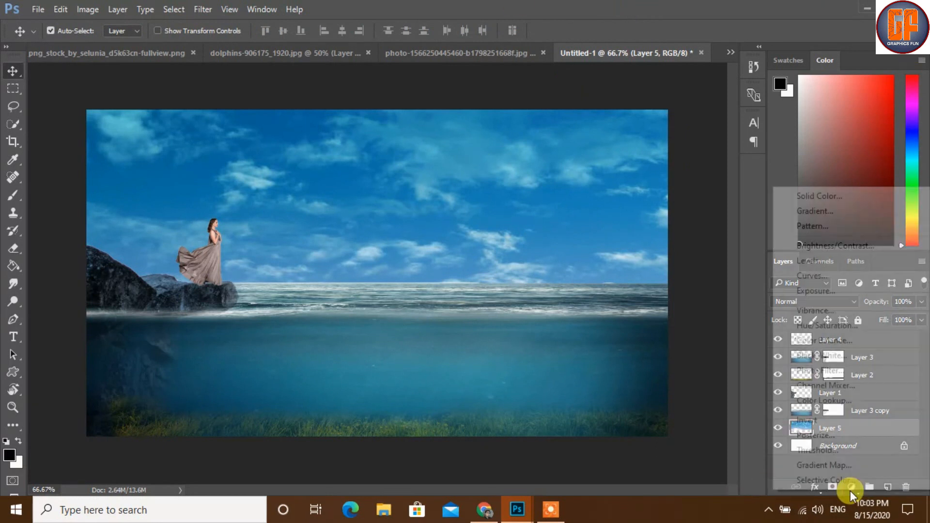
left_click(844, 325)
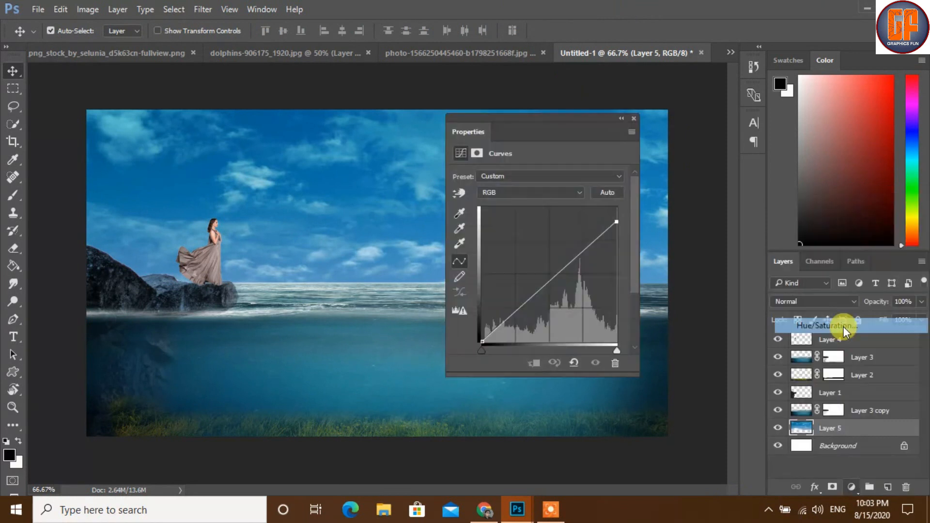
left_click(535, 364)
left_click_drag(536, 277, 528, 277)
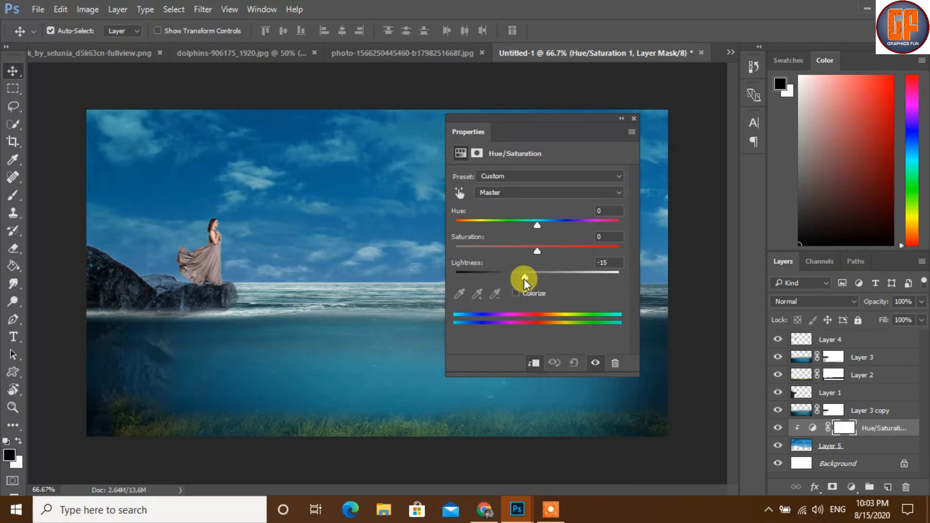
left_click_drag(522, 278, 522, 280)
left_click(634, 119)
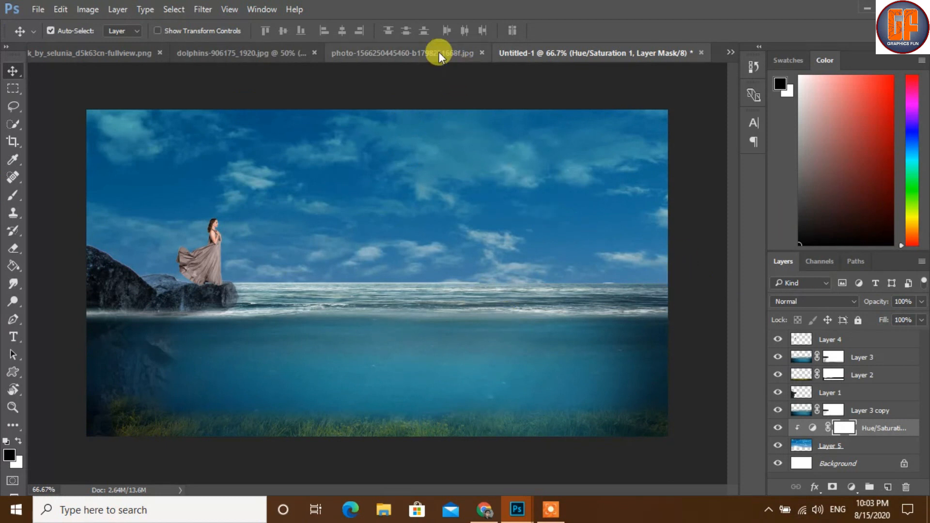
left_click(391, 49)
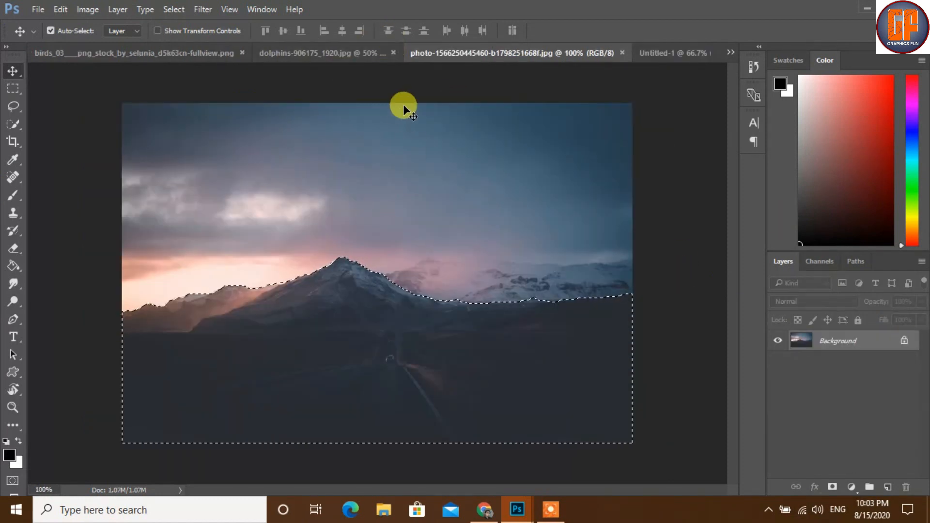
left_click_drag(488, 52, 503, 120)
left_click_drag(664, 378, 359, 290)
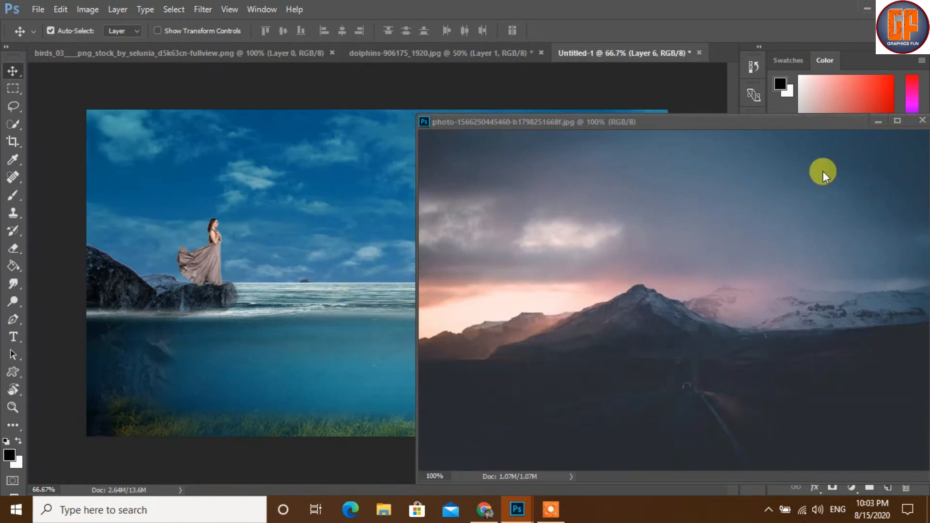
left_click_drag(830, 122, 755, 134)
left_click(801, 133)
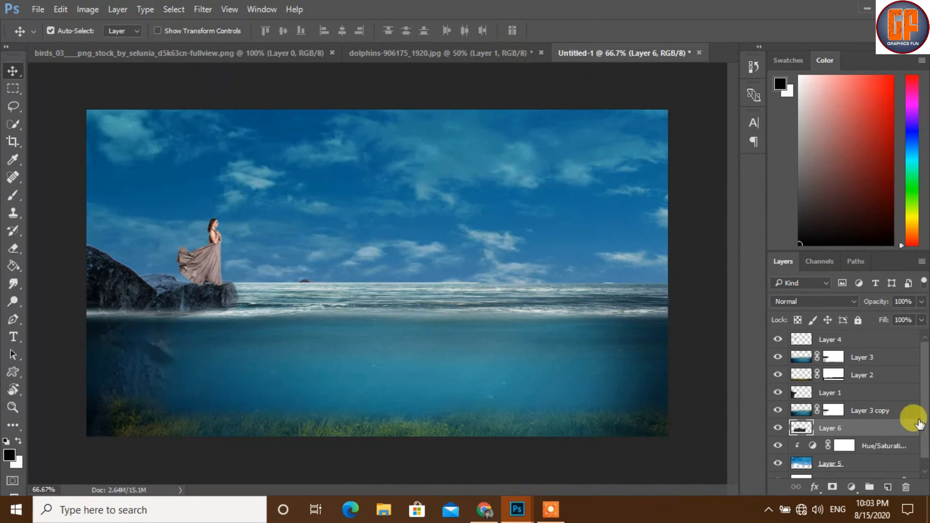
mouse_move(840, 430)
left_mouse_down()
mouse_move(846, 469)
mouse_move(831, 442)
mouse_move(840, 431)
left_mouse_up()
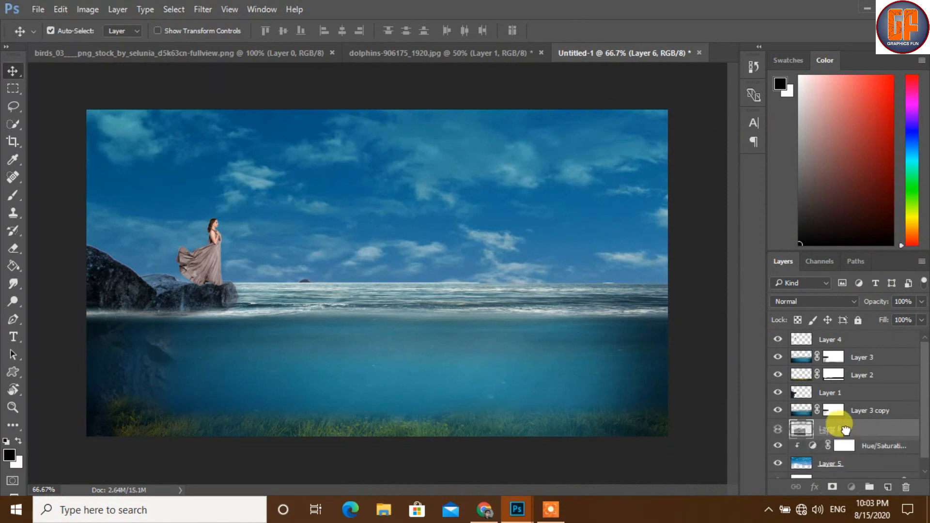
Connect the computer to a secured Wi-Fi network and close the network list
left_click(801, 513)
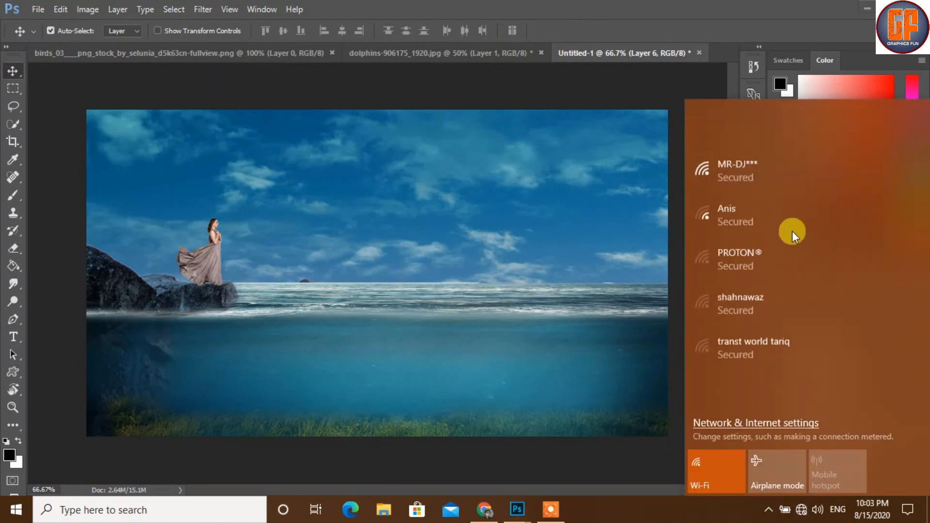
left_click(787, 132)
left_click(836, 187)
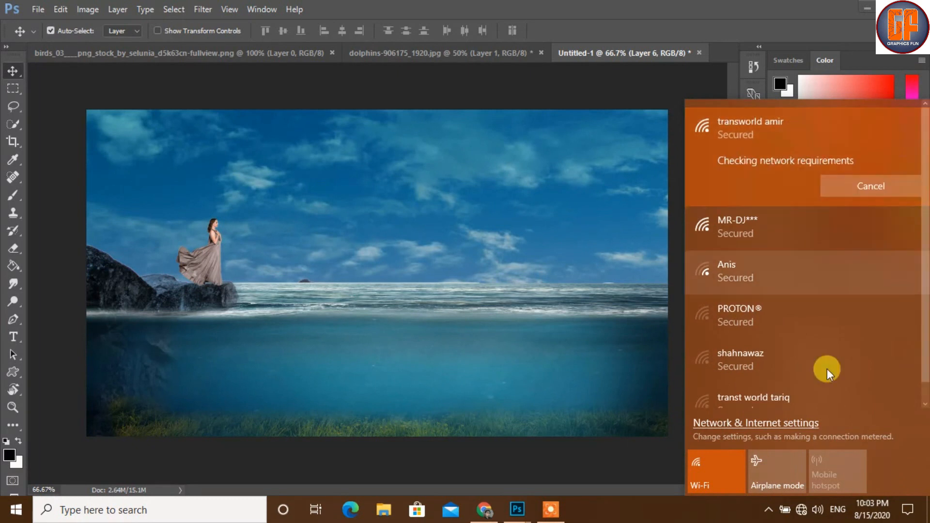
left_click(528, 267)
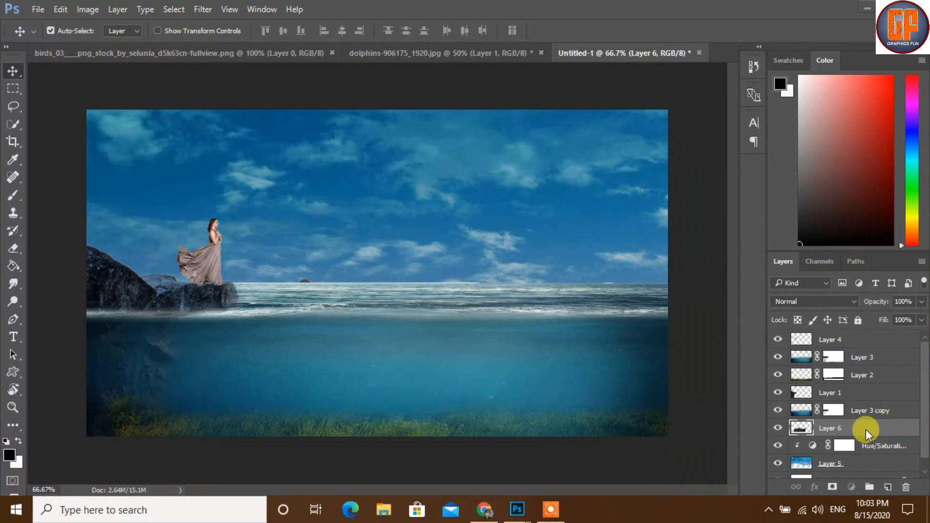
Scale the mountain layer to 93.60% width and 89.82% height and position it on the horizon behind the woman
left_click(779, 430)
left_click(778, 429)
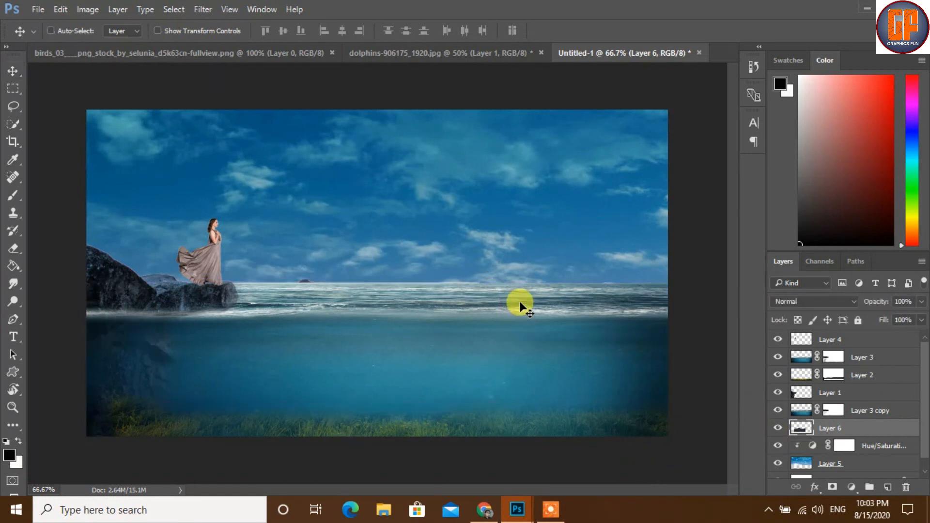
key("ctrl+t")
left_click_drag(417, 323, 484, 302)
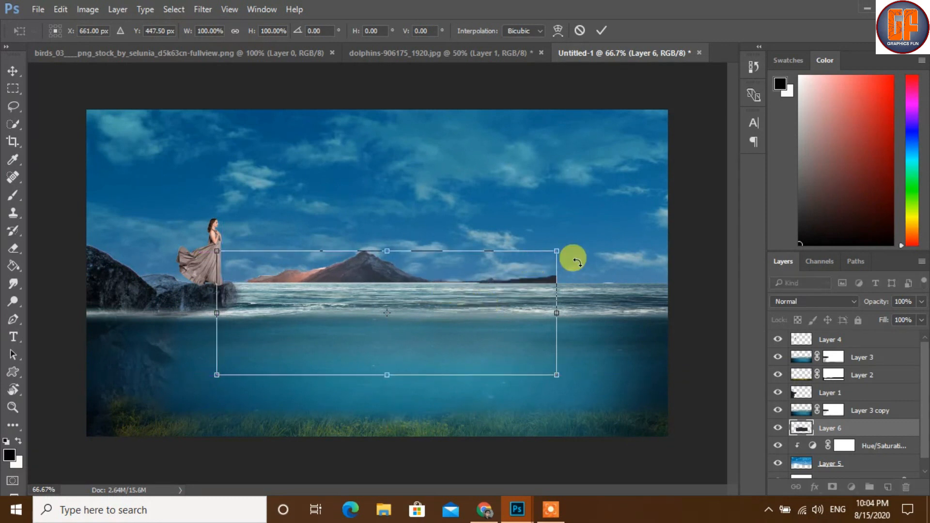
left_click_drag(559, 250, 537, 262)
left_click_drag(364, 277, 351, 266)
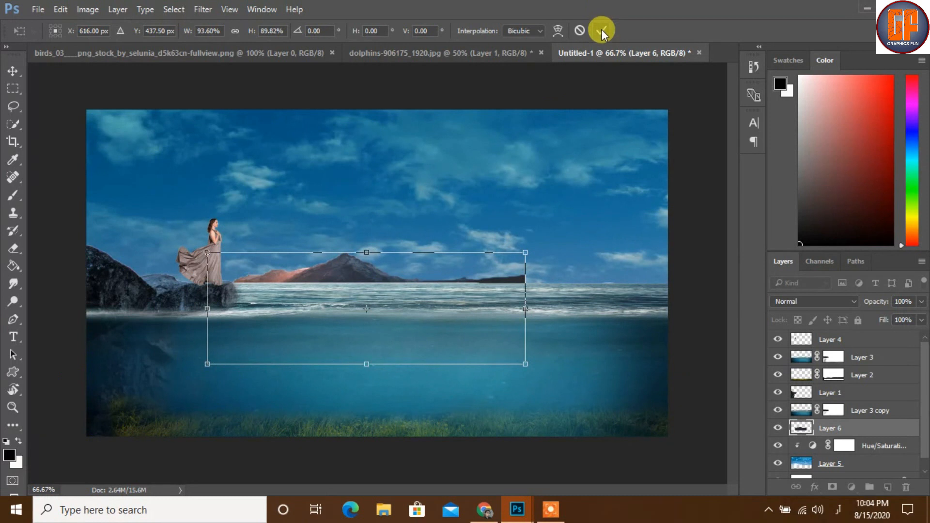
left_click(601, 30)
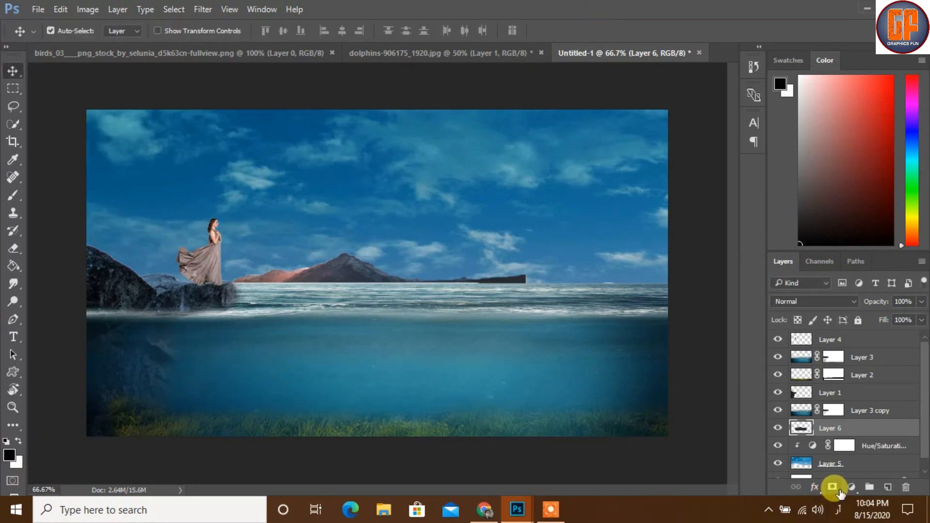
Add a layer mask to the mountain layer and mask out its right end with the Brush, finishing at 100% opacity
left_click(834, 486)
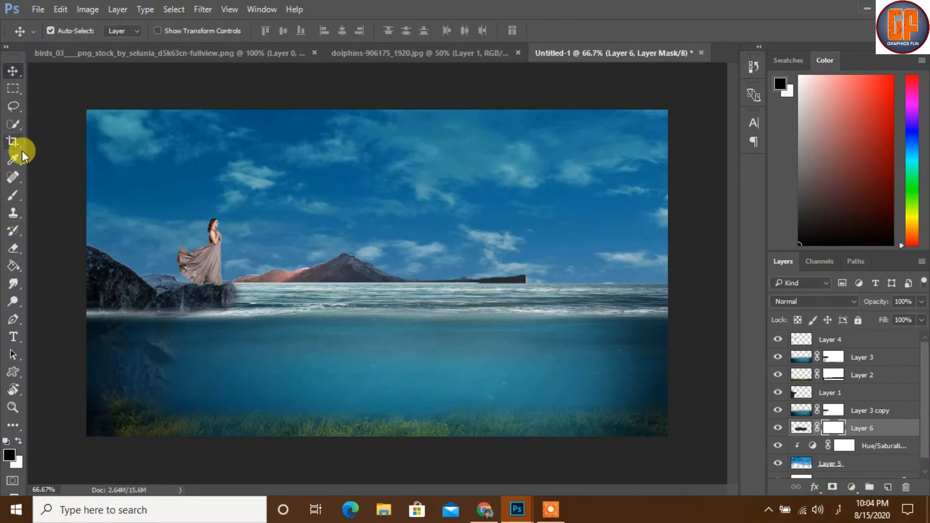
left_click(14, 197)
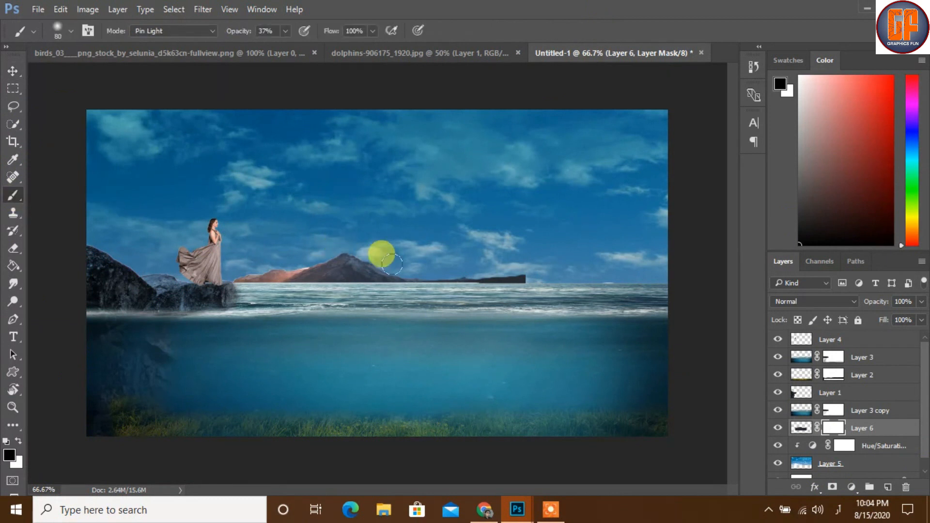
left_click_drag(442, 278, 519, 270)
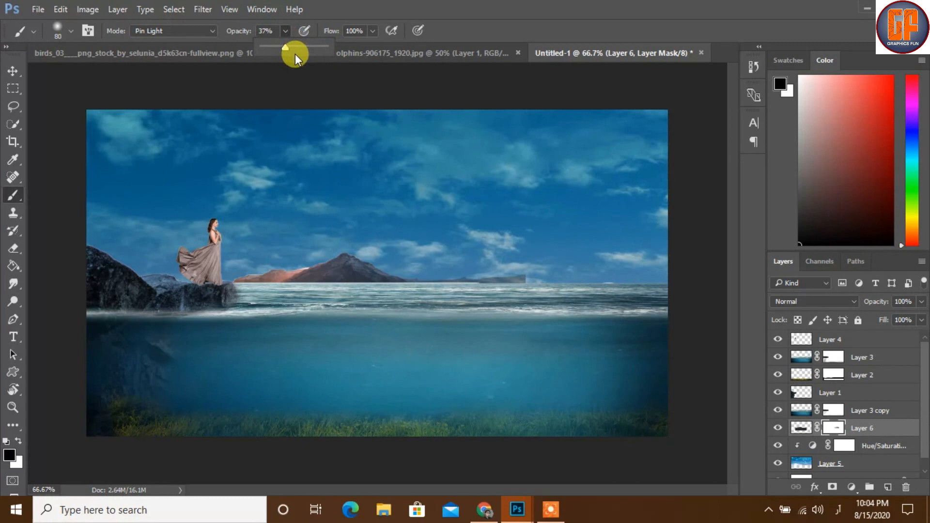
left_click(325, 53)
left_click(280, 30)
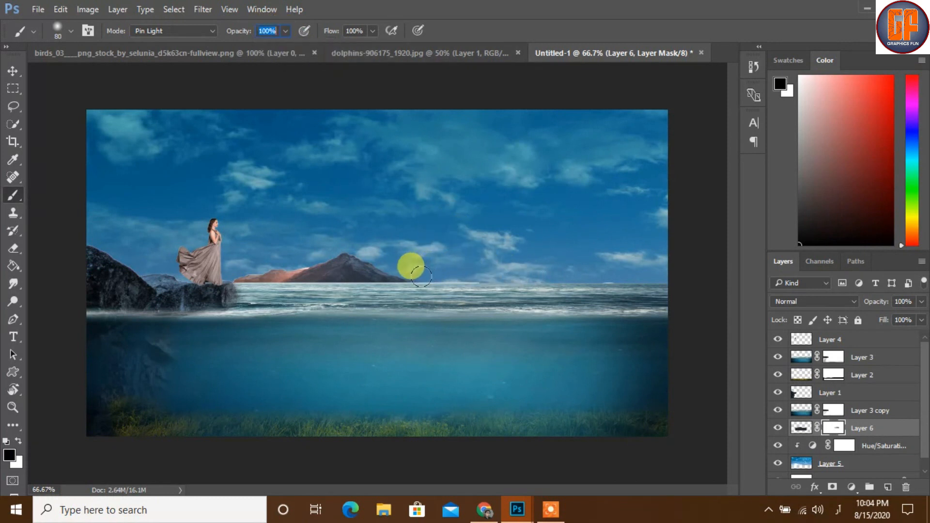
left_click_drag(415, 277, 460, 300)
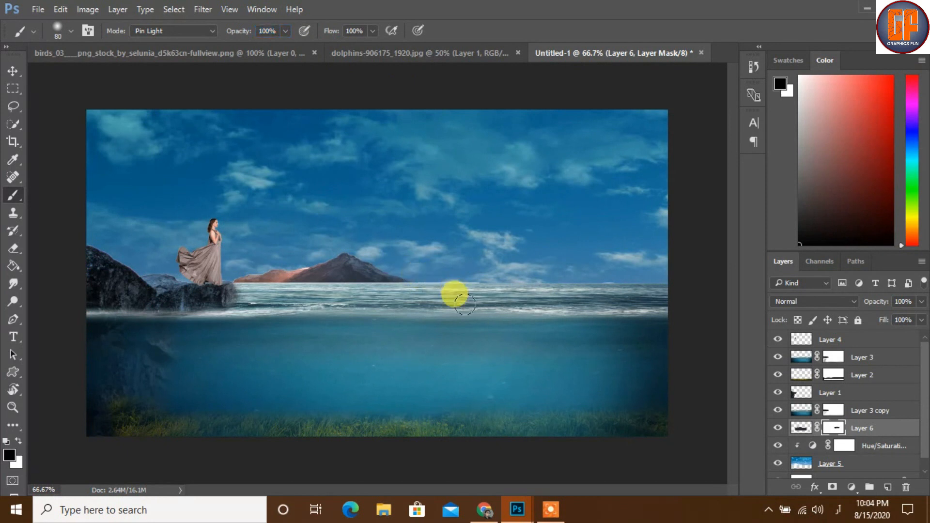
Duplicate the masked mountain layer and move the copy to the right side of the horizon
left_click(12, 71)
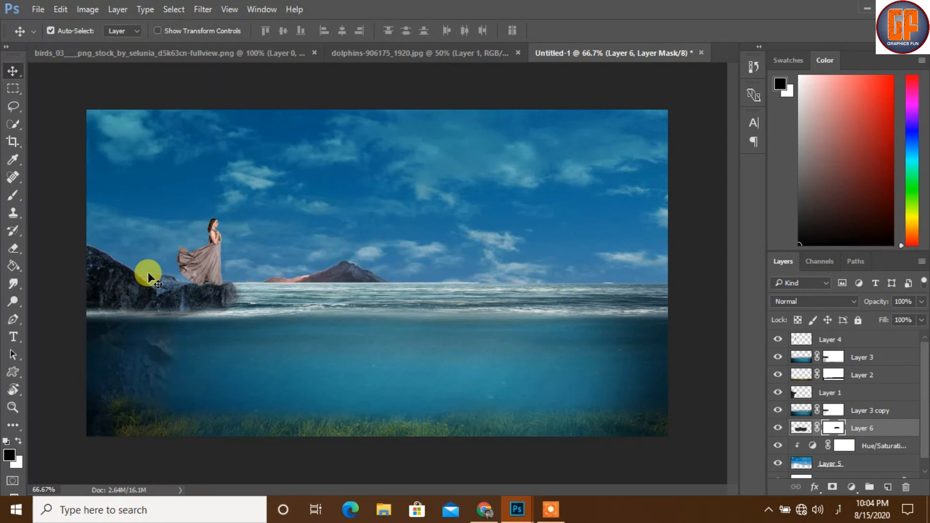
left_click(432, 353, "alt")
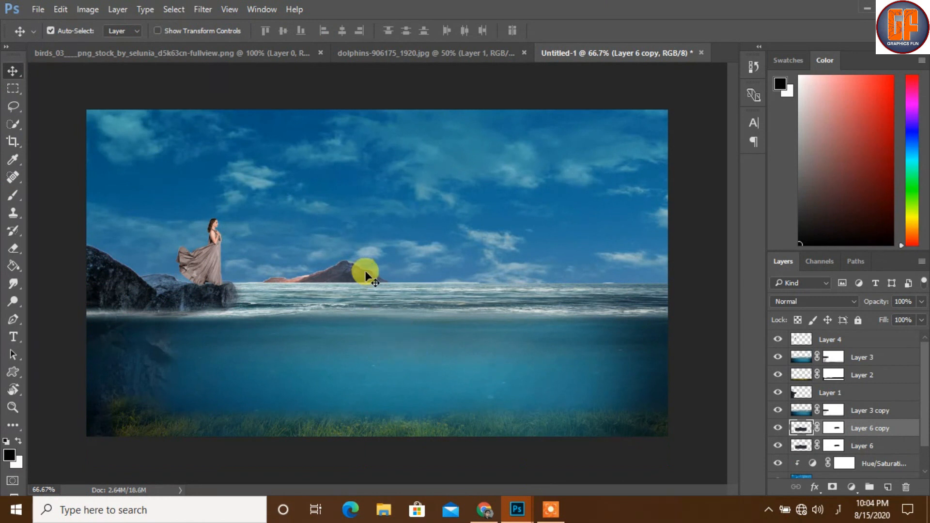
left_click_drag(348, 276, 635, 262)
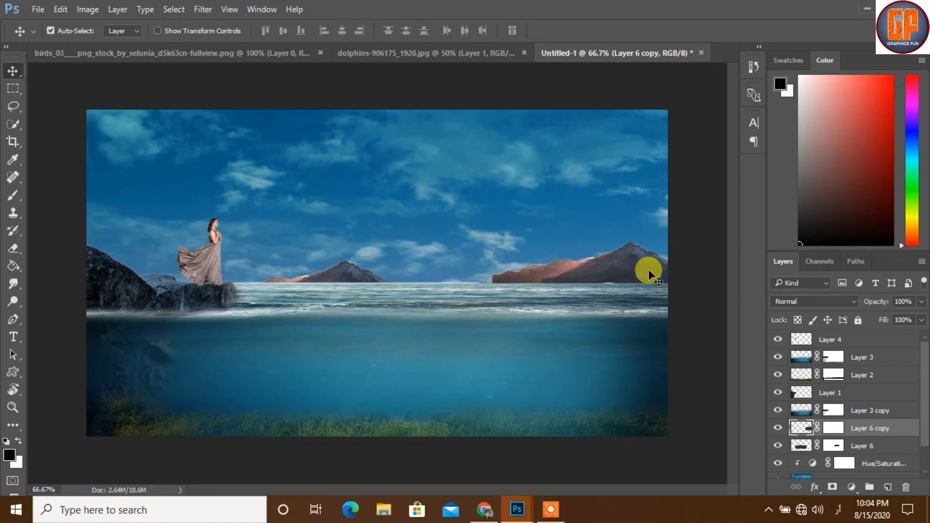
Scale the mountain copy to 144.44% width and 144.53% height and shift it slightly left along the horizon
key("ctrl+t")
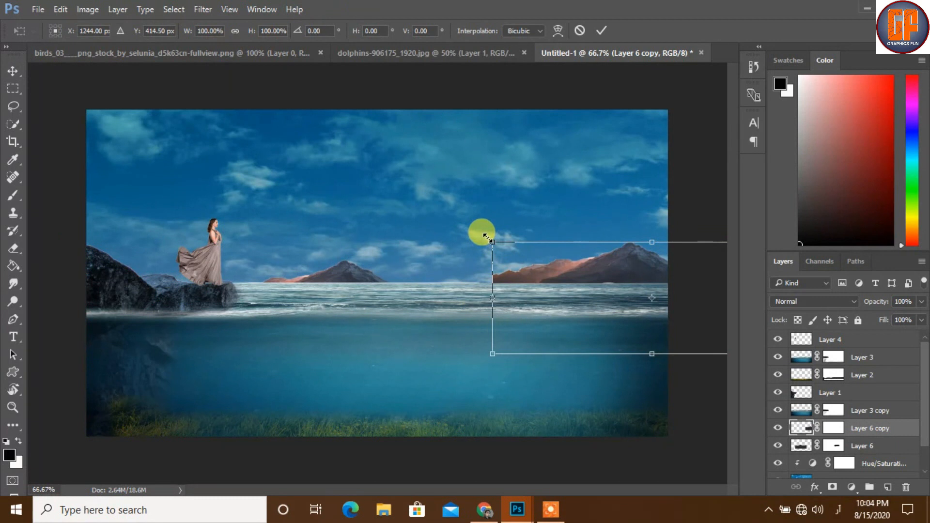
left_click_drag(486, 236, 418, 190)
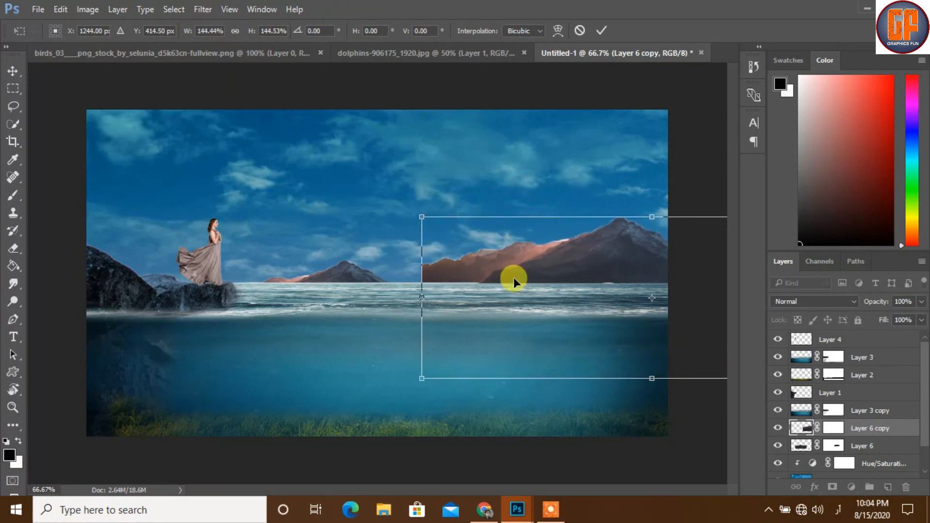
mouse_move(599, 256)
left_mouse_down()
mouse_move(602, 249)
mouse_move(580, 257)
left_mouse_up()
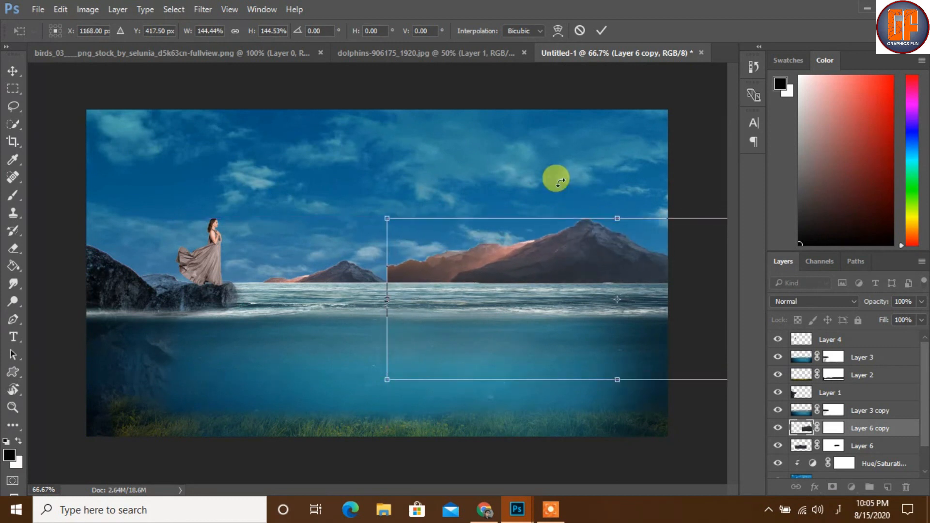
left_click(601, 30)
Move the enlarged mountain copy toward the image's right edge and nudge it down behind the waterline
left_click_drag(623, 234, 594, 265)
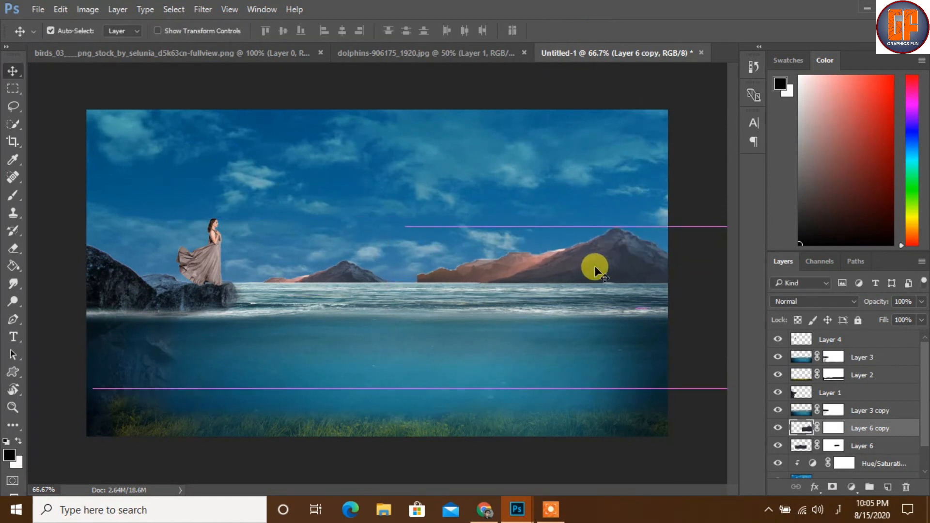
key("Down")
key("Down")
key("Down")
key("Down")
key("Down")
key("Down")
key("Down")
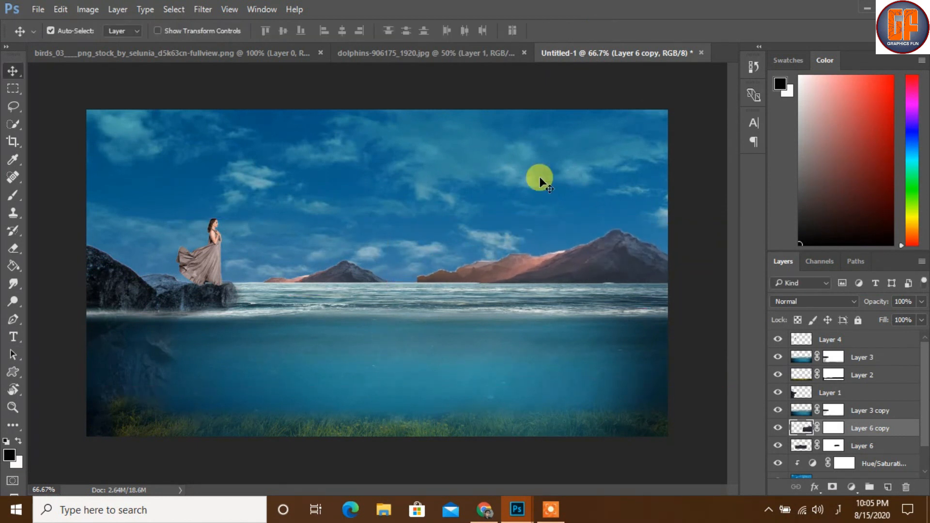
key("Down")
key("Down")
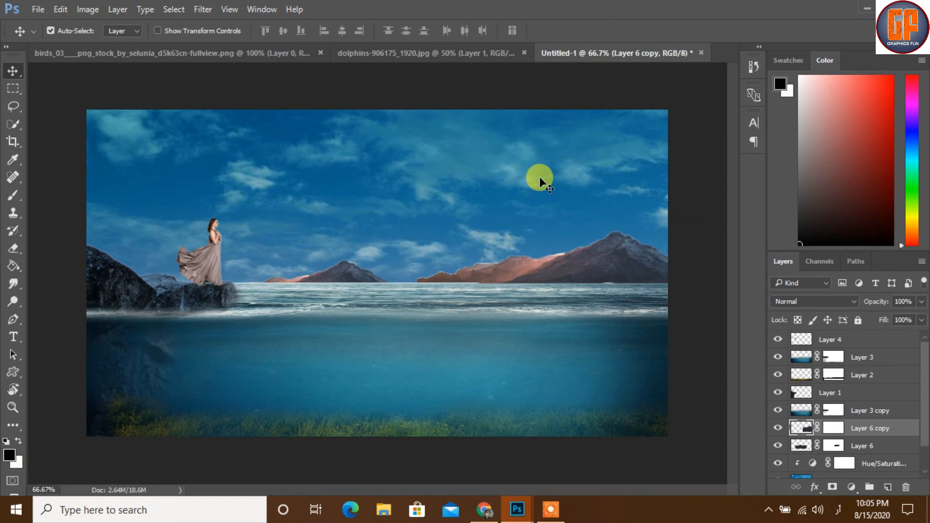
Rotate the enlarged mountain copy by about -0.44° to level it with the horizon
key("ctrl+t")
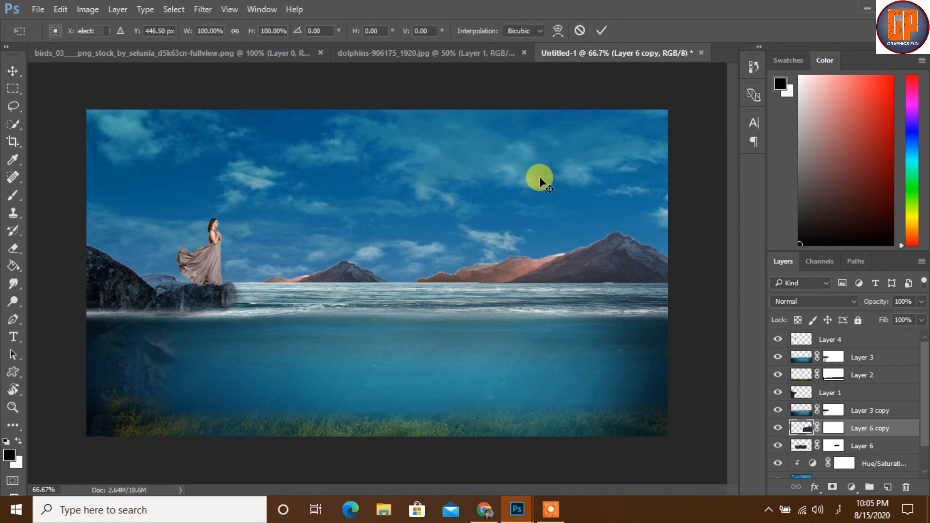
mouse_move(394, 203)
left_mouse_down()
mouse_move(386, 212)
mouse_move(400, 211)
left_mouse_up()
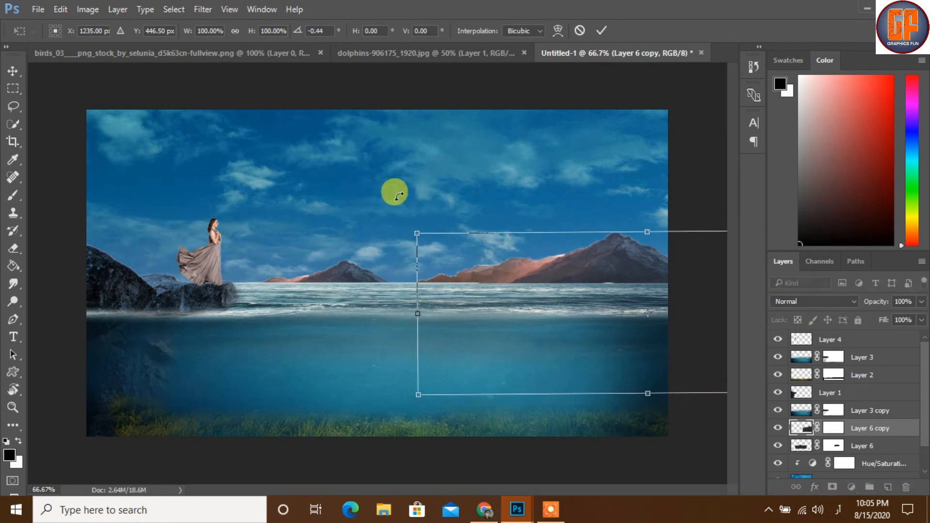
left_click(602, 31)
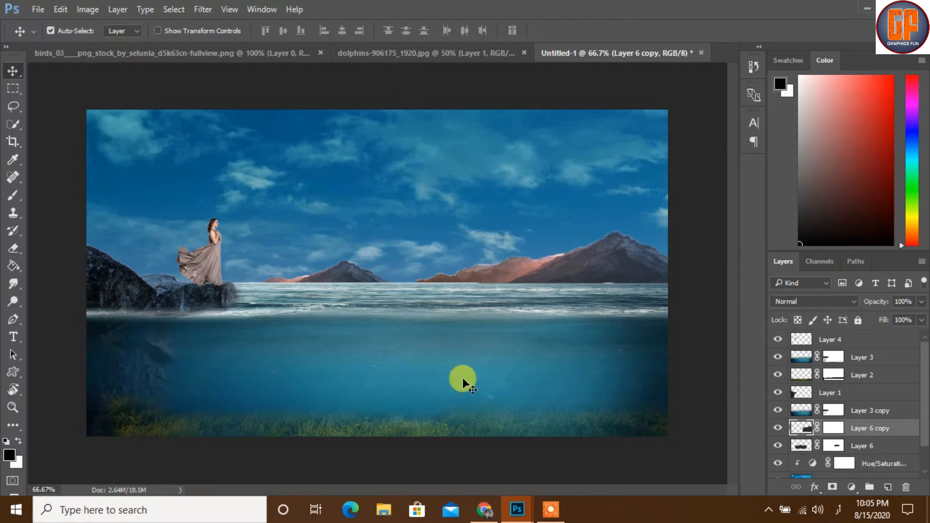
Copy the flock of birds from the birds_03 PNG image into Untitled-1 above the Layer 6 copy and minimize the source image
left_click(383, 55)
left_click(179, 51)
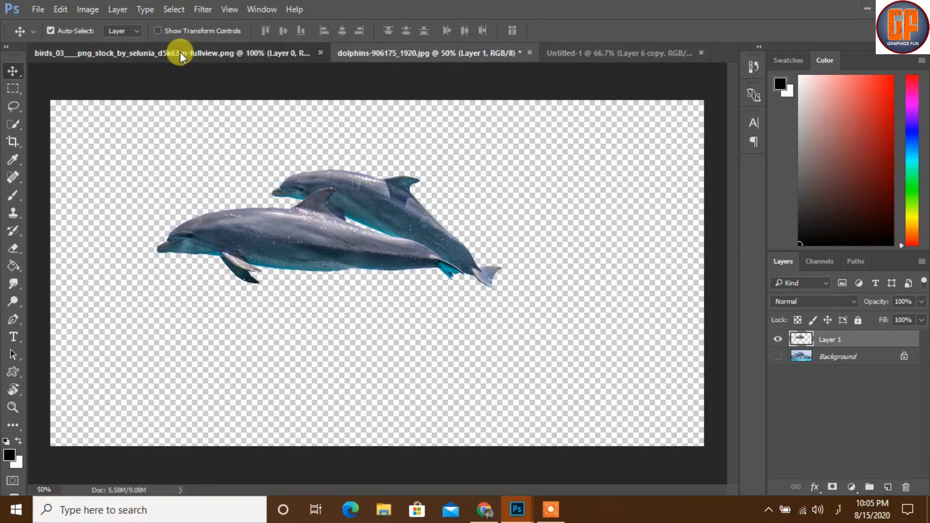
left_click_drag(208, 54, 413, 125)
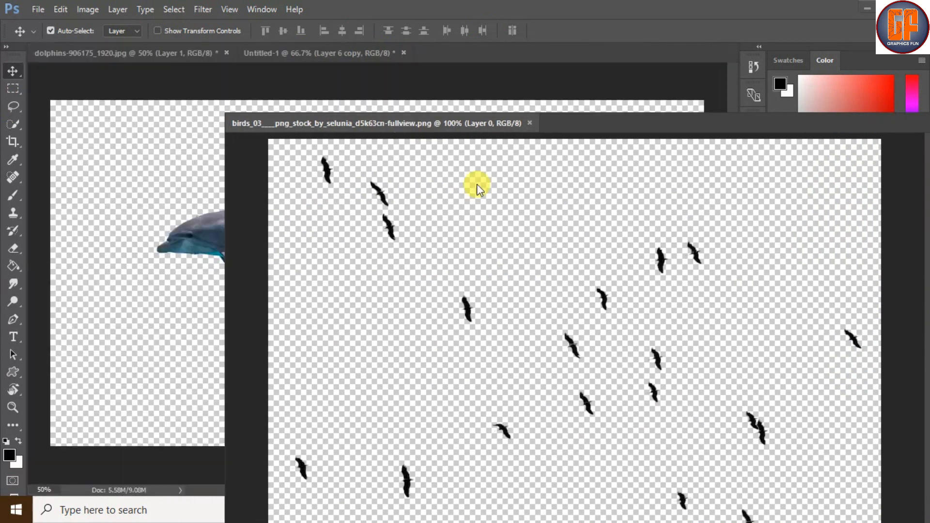
left_click(325, 51)
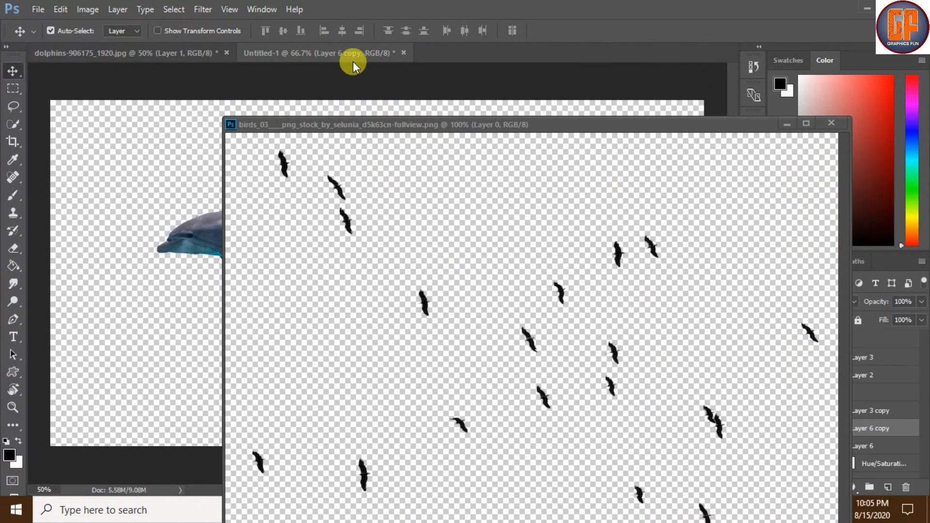
left_click_drag(559, 129, 766, 75)
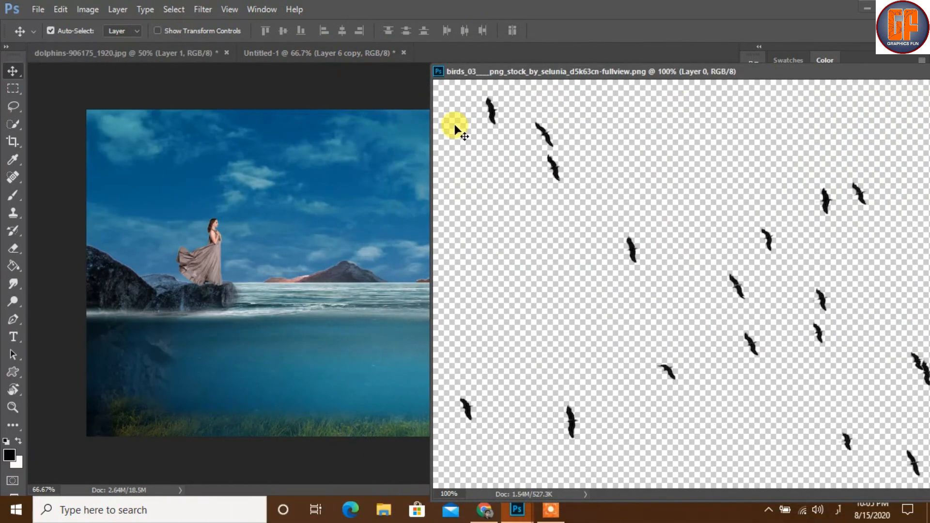
left_click_drag(310, 141, 252, 179)
left_click_drag(689, 78, 454, 105)
left_click(759, 98)
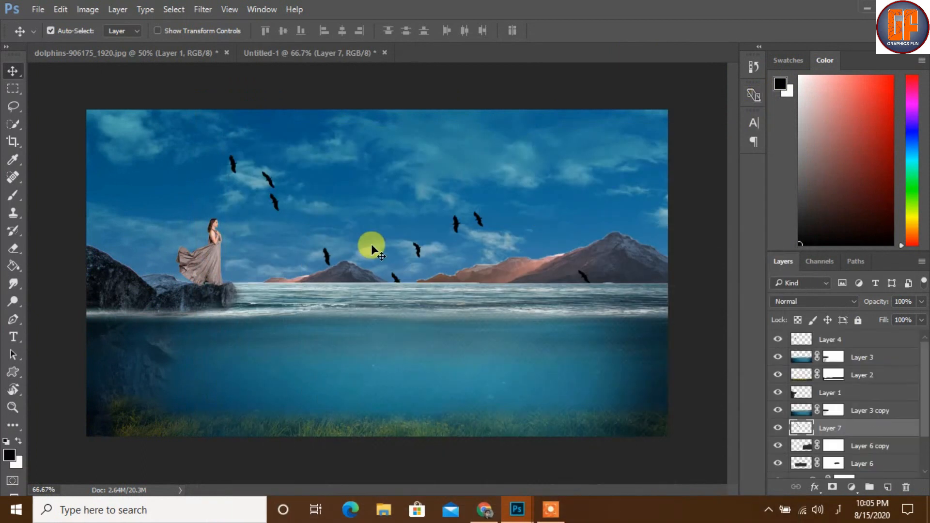
Scale the birds layer to about 20% and position the flock in the upper sky near the large mountain
key("ctrl+t")
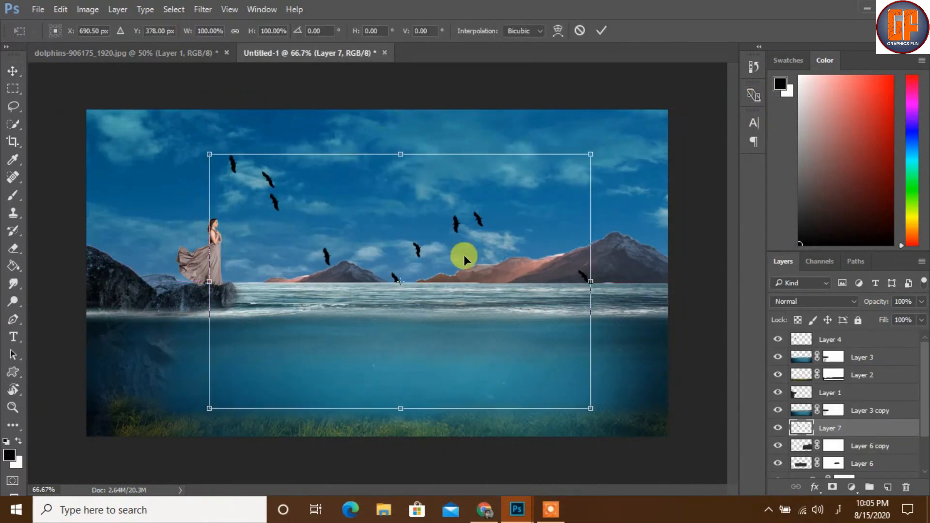
mouse_move(590, 155)
left_mouse_down()
mouse_move(552, 160)
mouse_move(438, 216)
mouse_move(449, 250)
mouse_move(455, 230)
mouse_move(542, 184)
mouse_move(578, 137)
mouse_move(582, 144)
left_mouse_up()
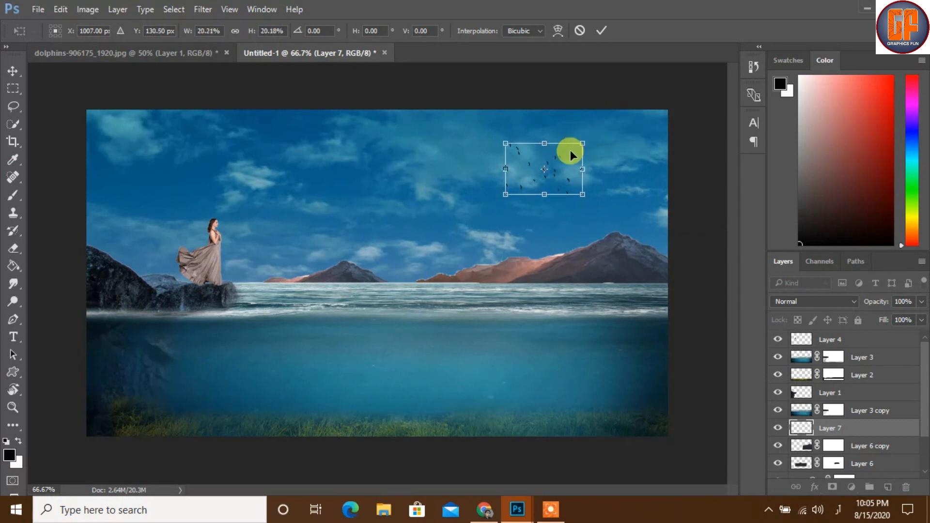
left_click(600, 28)
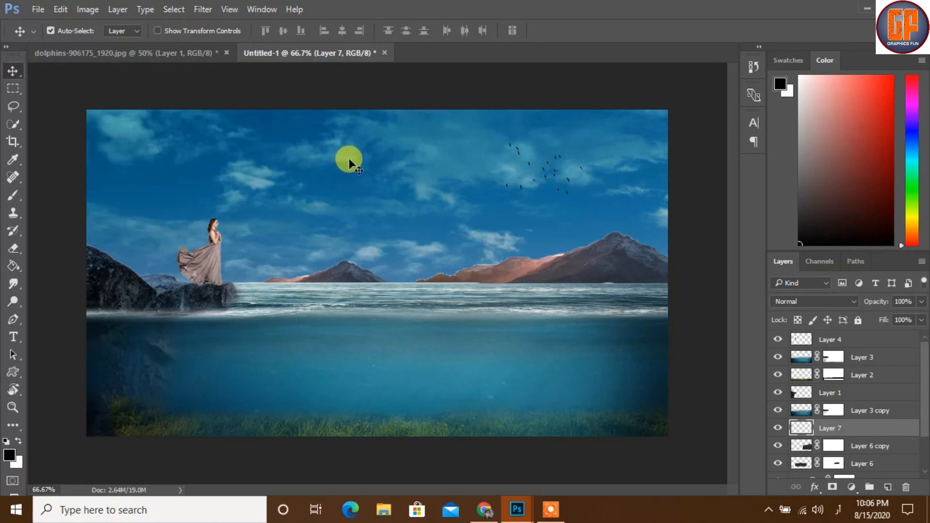
Copy the cut-out dolphins from dolphins-906175_1920.jpg into Untitled-1 and place their layer between Layer 4 and Layer 3
left_click(129, 53)
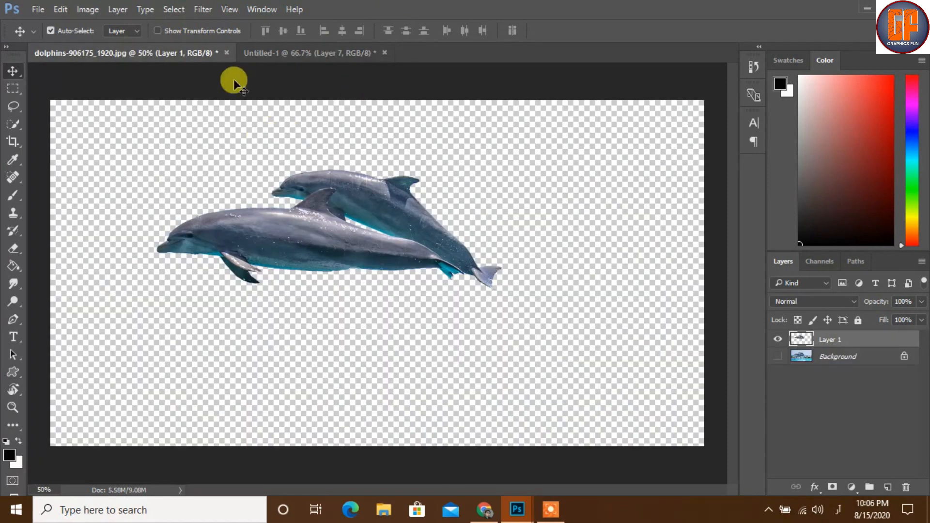
left_click_drag(192, 53, 549, 103)
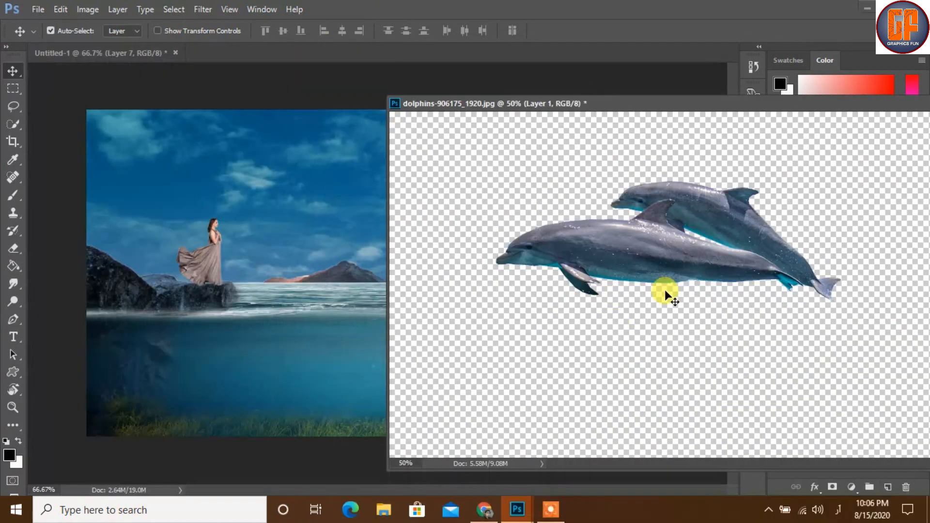
left_click_drag(663, 260, 341, 266)
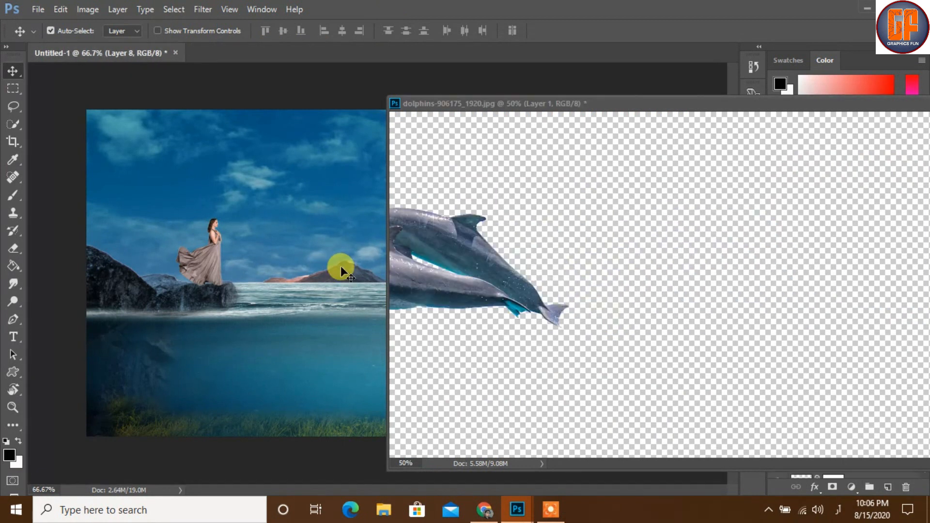
left_click_drag(663, 103, 511, 136)
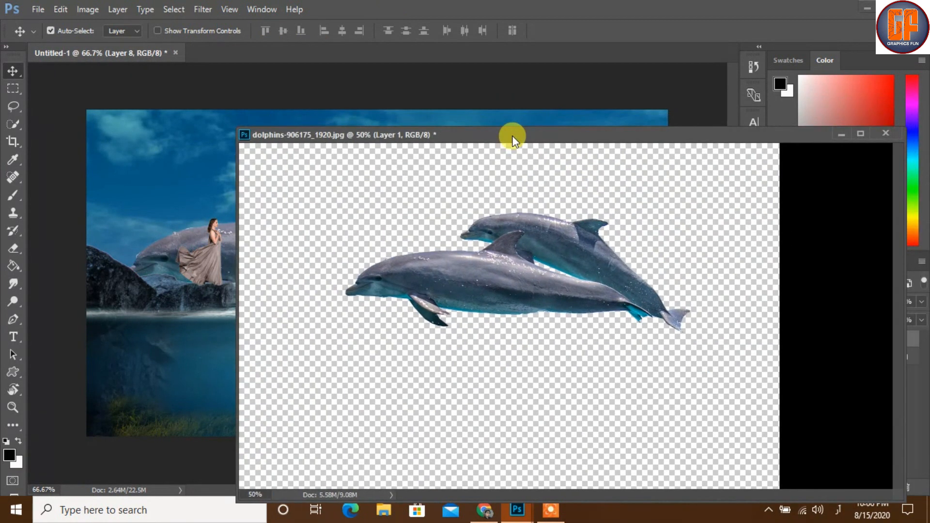
left_click(837, 133)
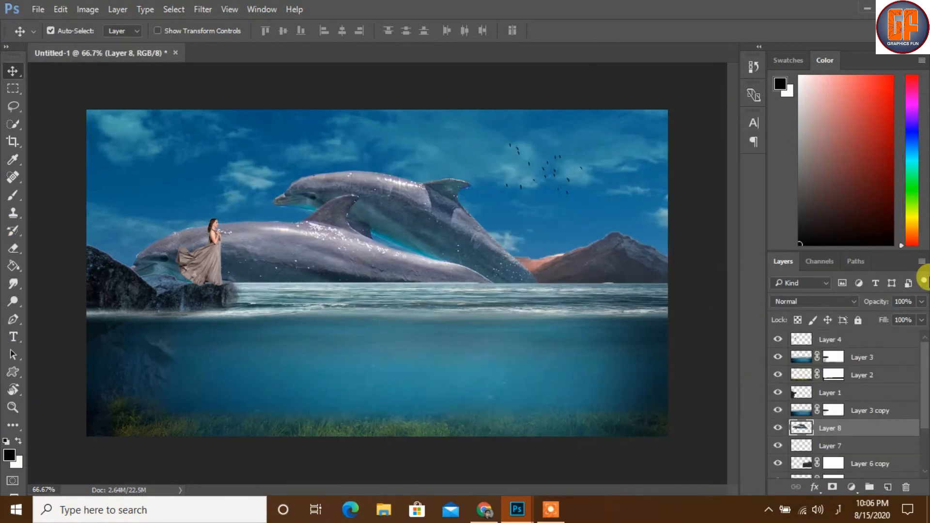
left_click_drag(881, 431, 883, 343)
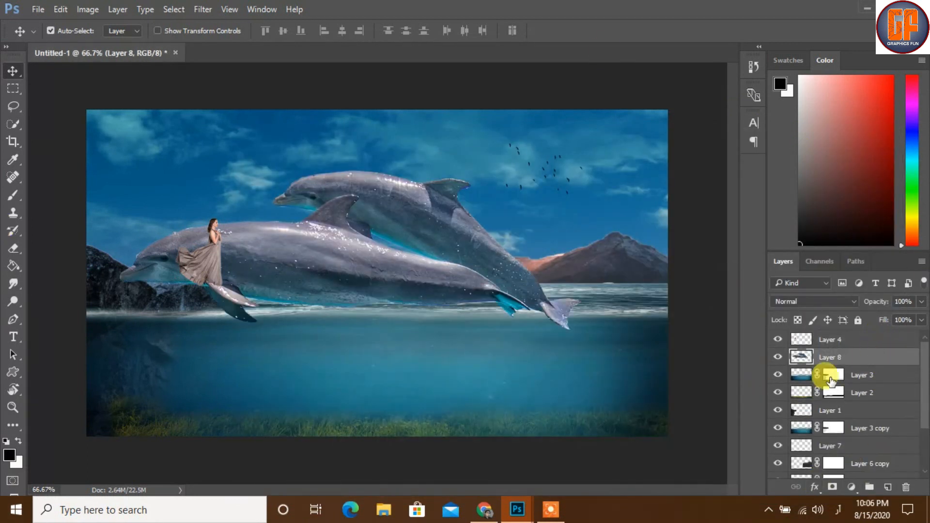
Scale the dolphins to about 49%, rotate them about 7.4° and place them leaping above the water in front of the large mountain
left_click_drag(367, 267, 392, 254)
key("ctrl+t")
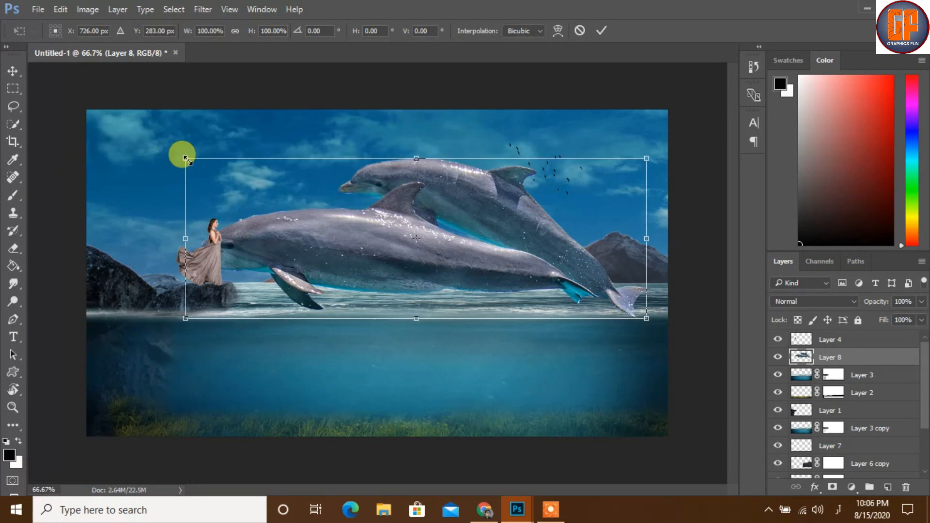
left_click_drag(186, 158, 274, 203)
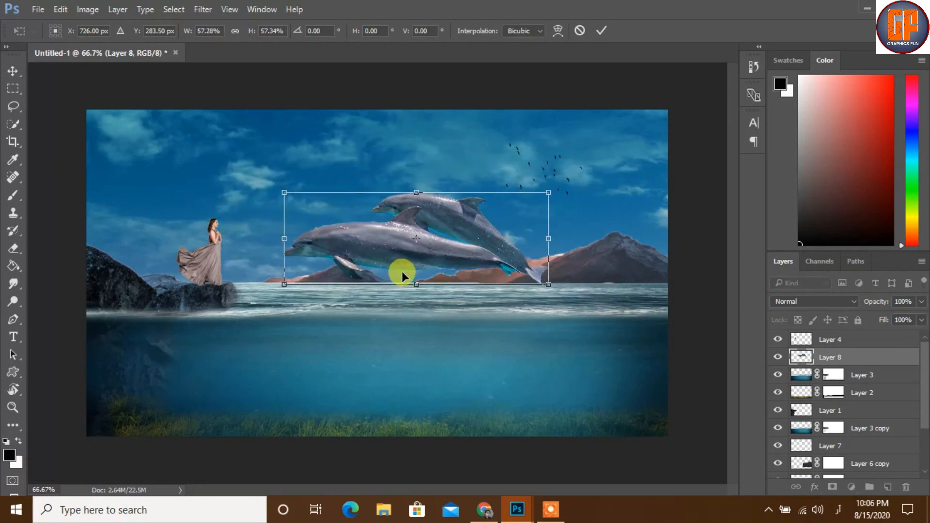
left_click_drag(492, 236, 504, 255)
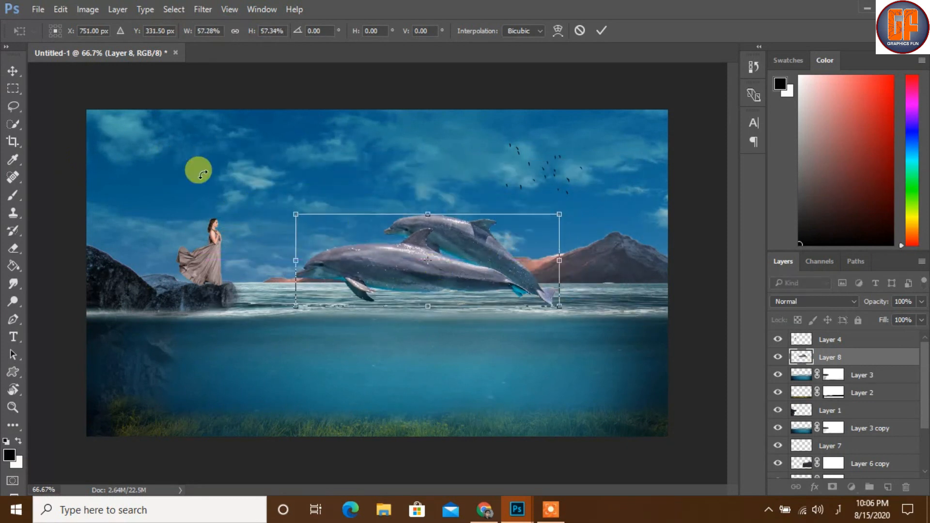
left_click_drag(284, 205, 306, 194)
left_click_drag(501, 275, 519, 266)
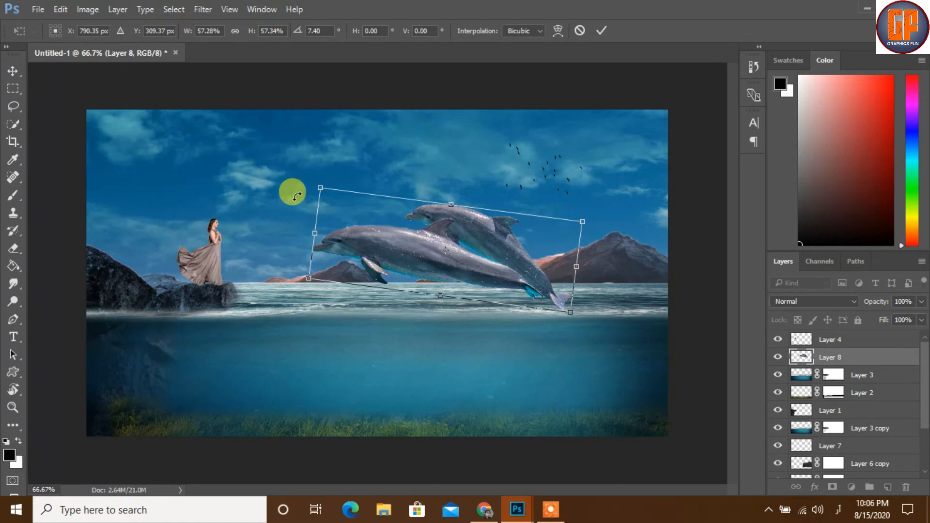
left_click_drag(320, 182, 338, 196)
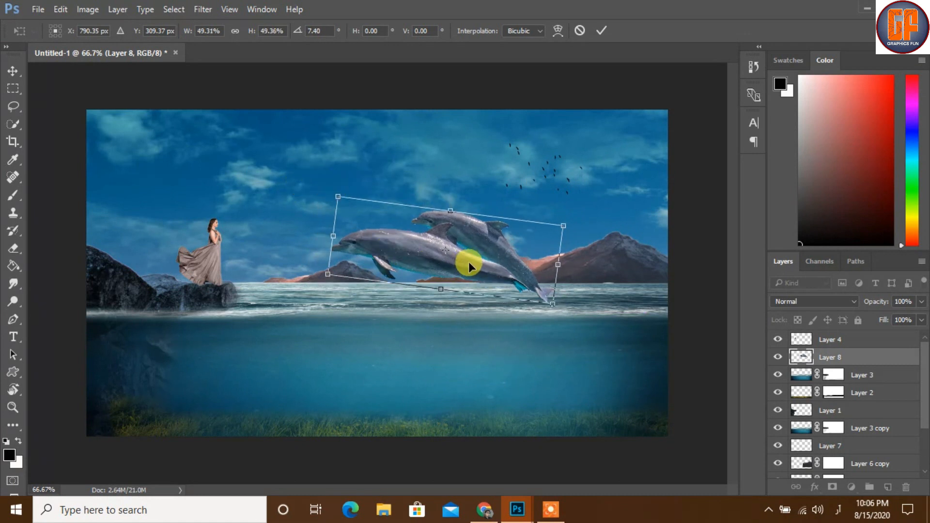
left_click_drag(467, 259, 493, 266)
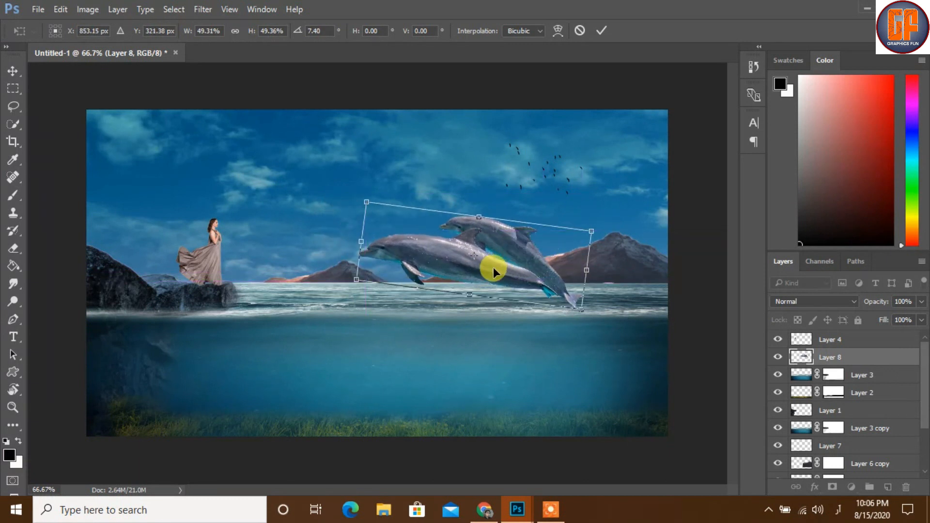
left_click(606, 30)
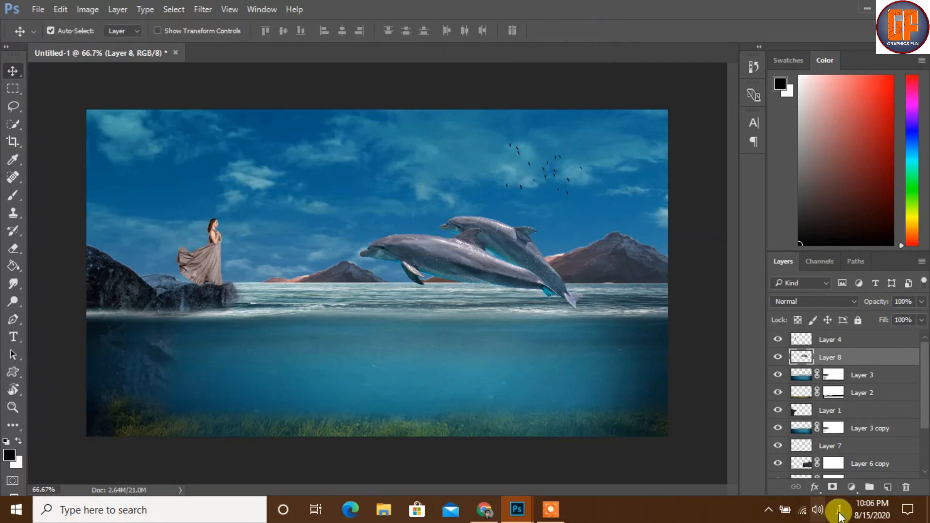
Add a layer mask to the dolphins layer and paint the tail flukes away in black with a soft 60 and 40 px brush to blend them into the water
left_click(831, 487)
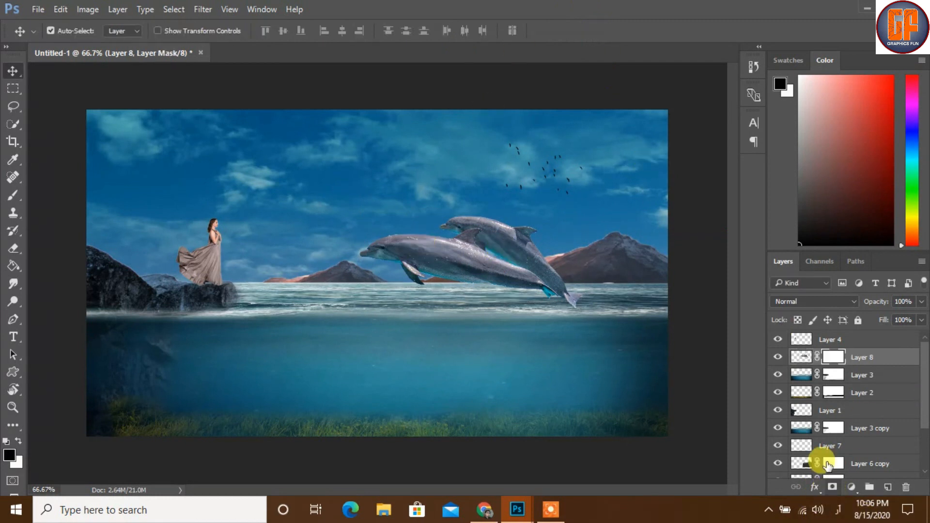
left_click(14, 193)
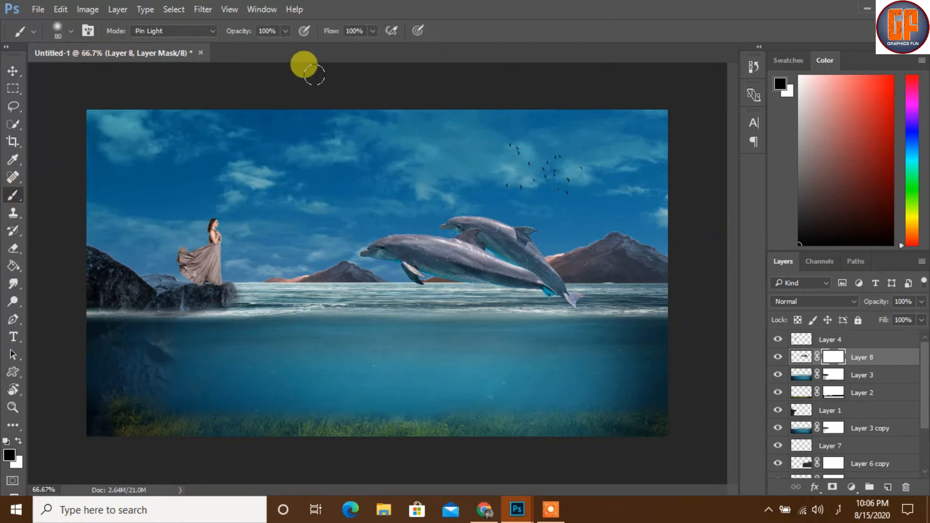
key("ctrl+plus")
key("ctrl+plus")
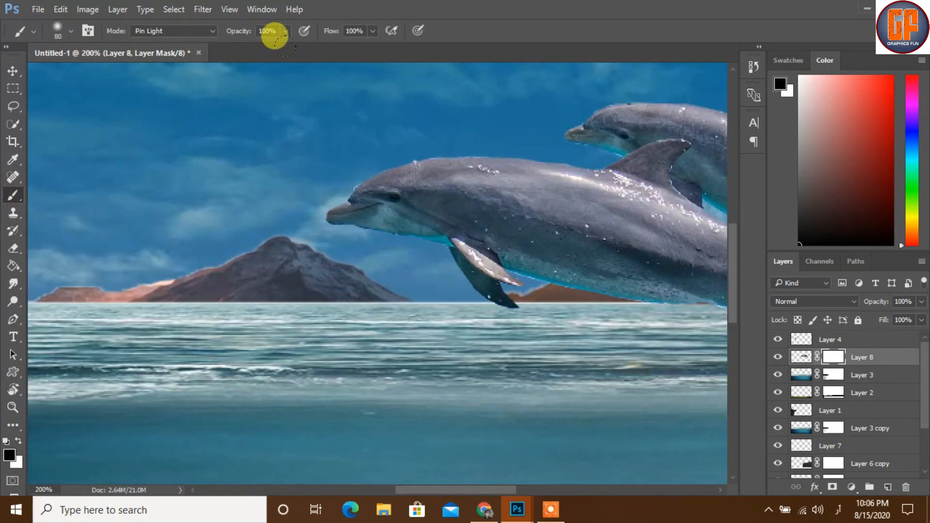
mouse_move(639, 286)
left_mouse_down()
mouse_move(267, 255)
mouse_move(247, 236)
left_mouse_up()
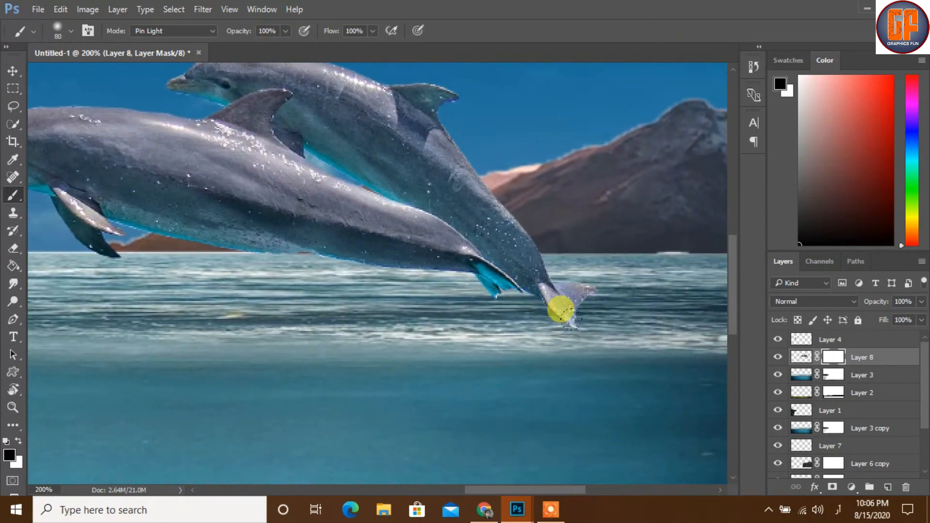
left_click_drag(572, 322, 588, 286)
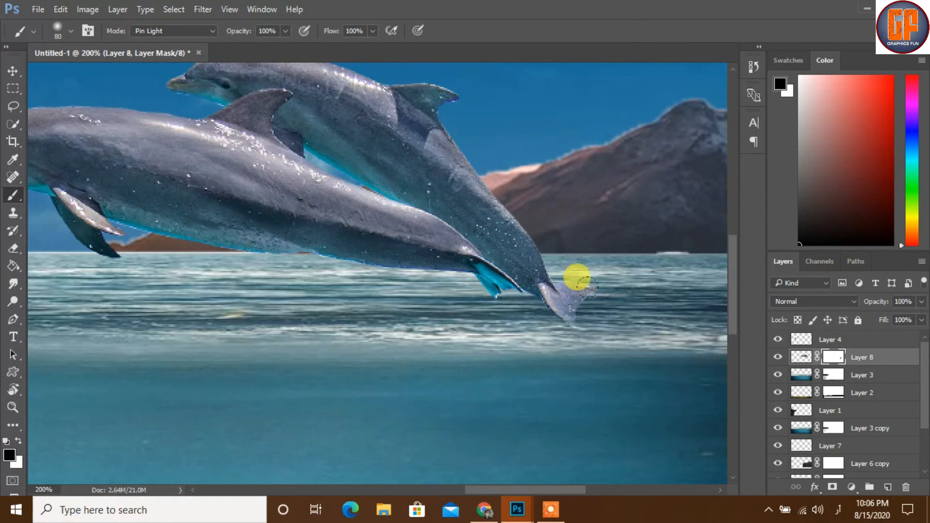
key("bracketleft")
key("bracketleft")
key("bracketleft")
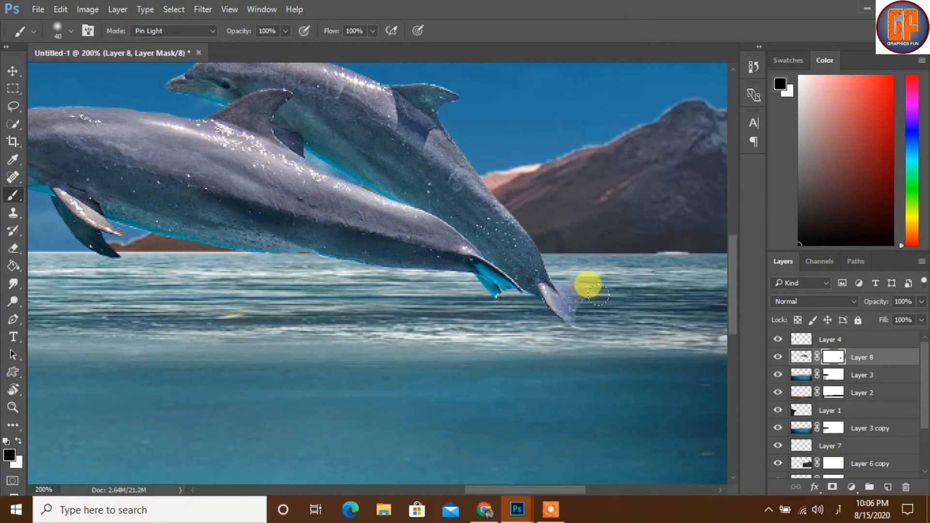
left_click_drag(593, 290, 571, 316)
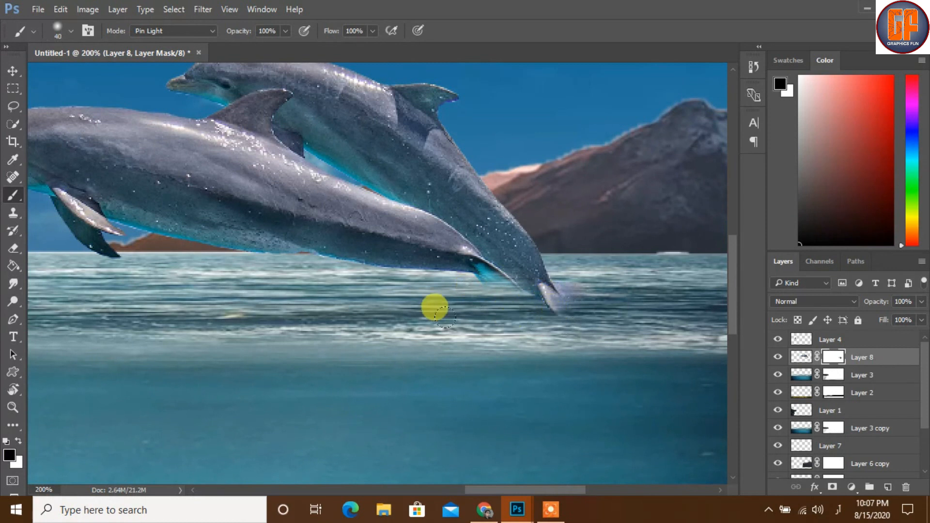
key("ctrl+minus")
key("ctrl+minus")
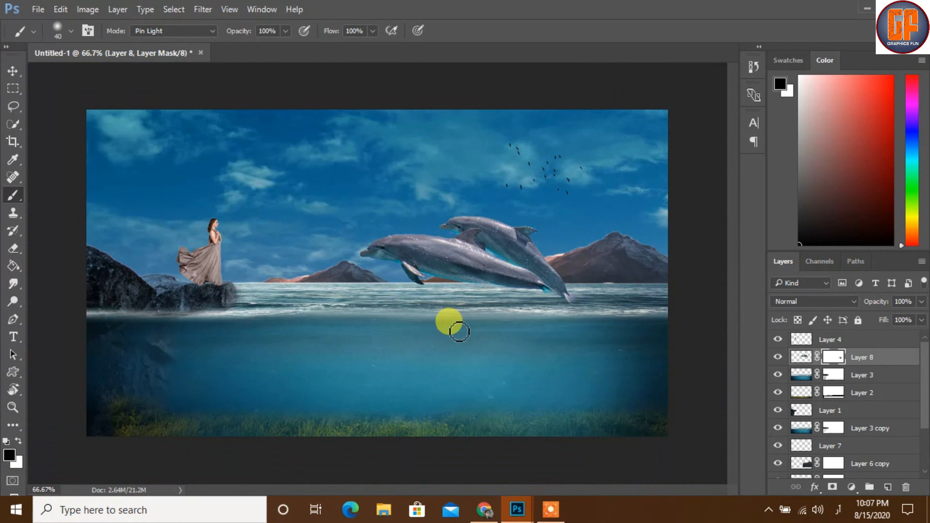
Stamp all visible layers into a new merged layer above Layer 4
left_click(13, 70)
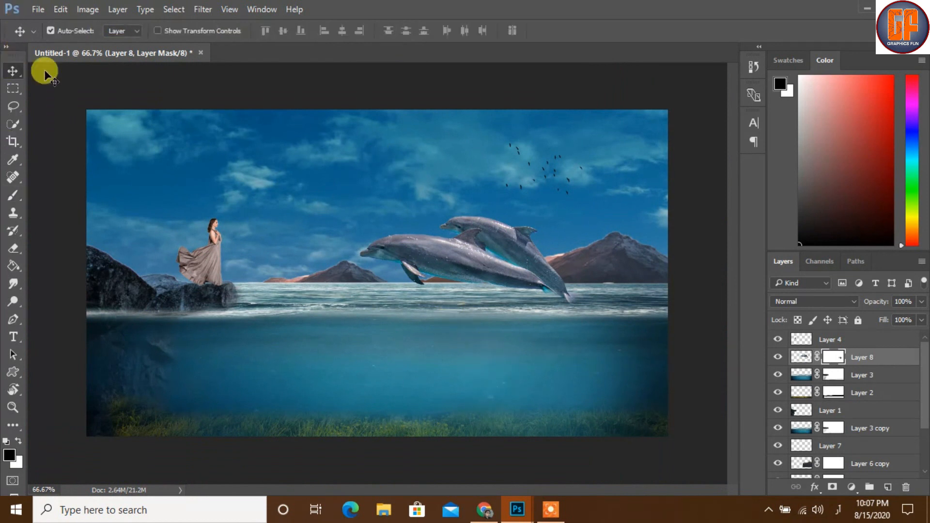
left_click(888, 340)
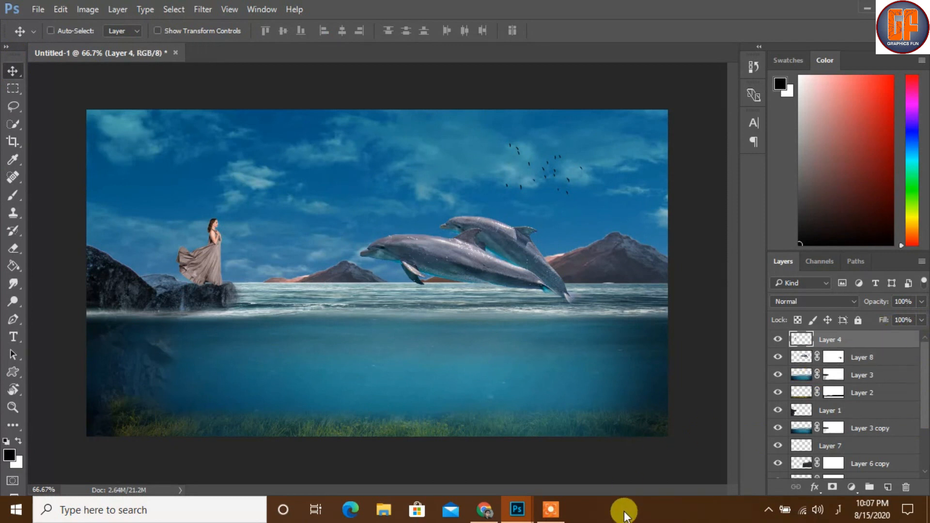
key("ctrl+shift+alt+e")
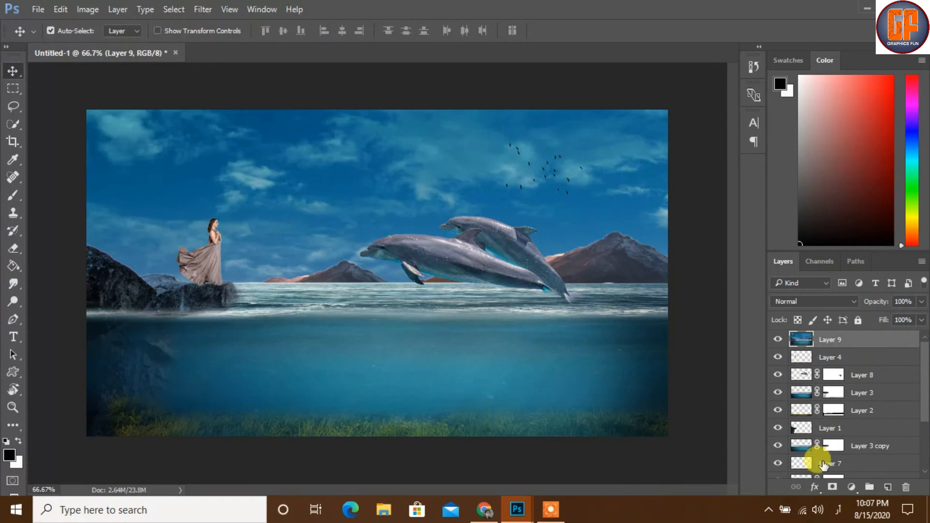
left_click(852, 487)
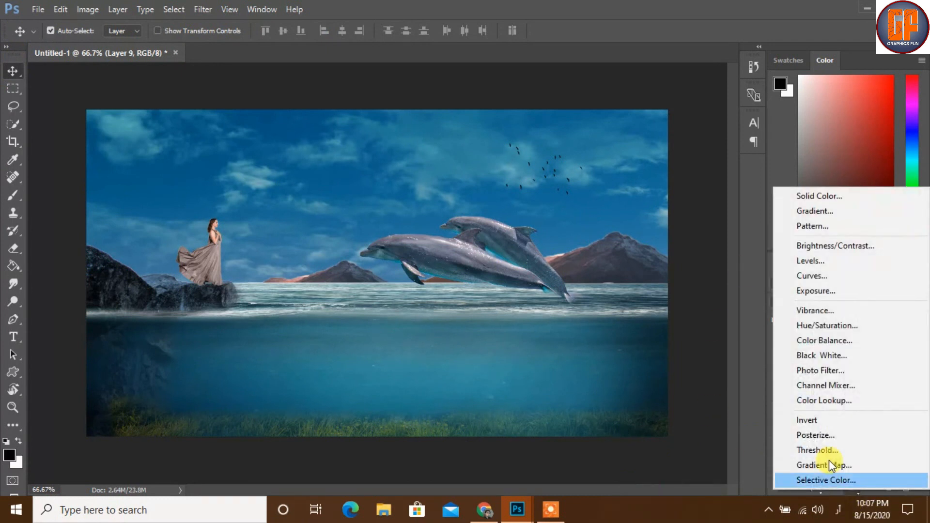
left_click(841, 331)
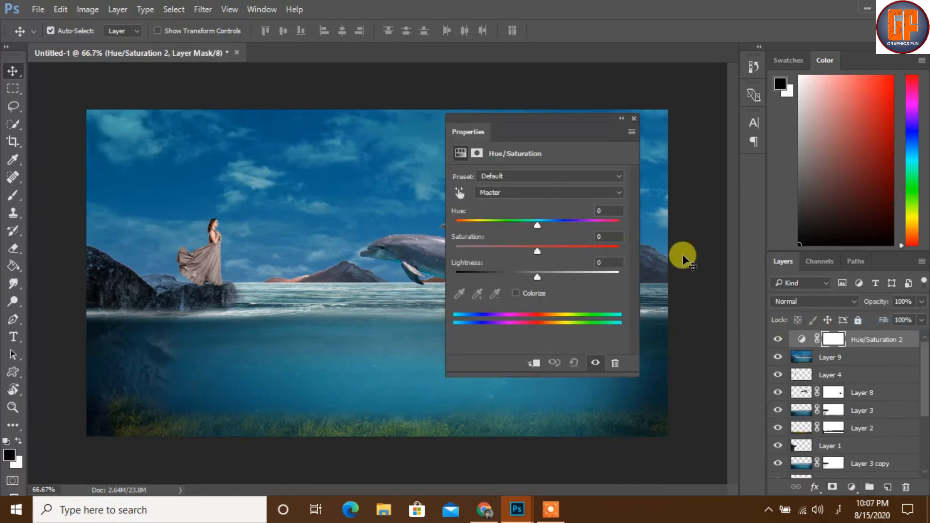
left_click(632, 117)
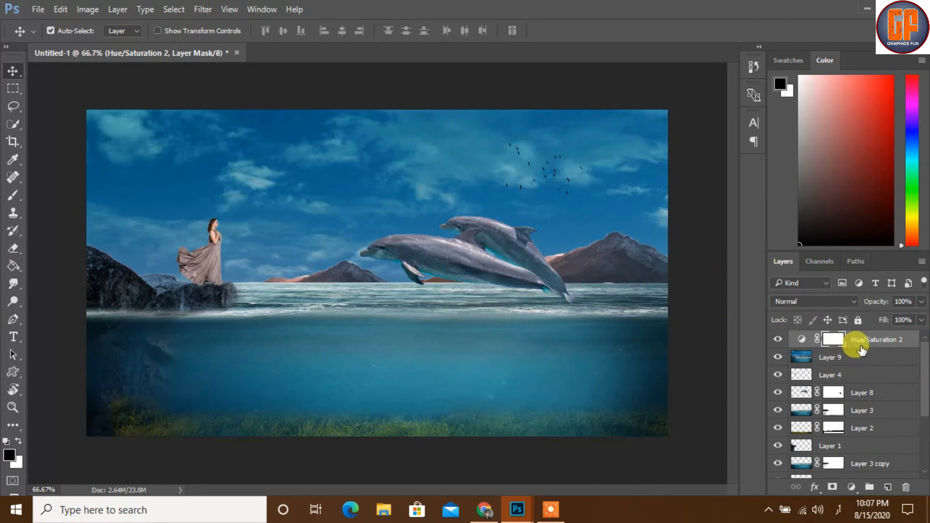
key("Delete")
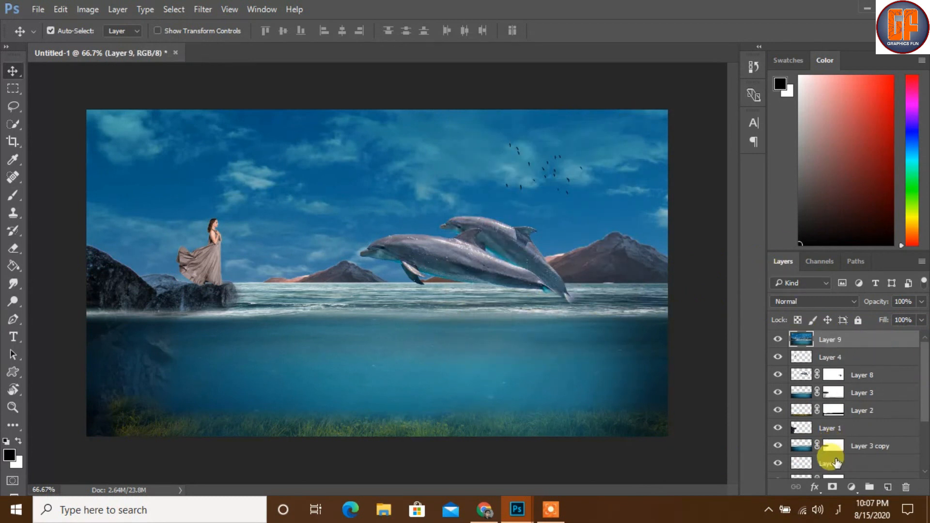
Add a Color Balance adjustment clipped to Layer 9 with midtones at Cyan-Red -4, Magenta-Green -9 and Yellow-Blue -11
left_click(833, 487)
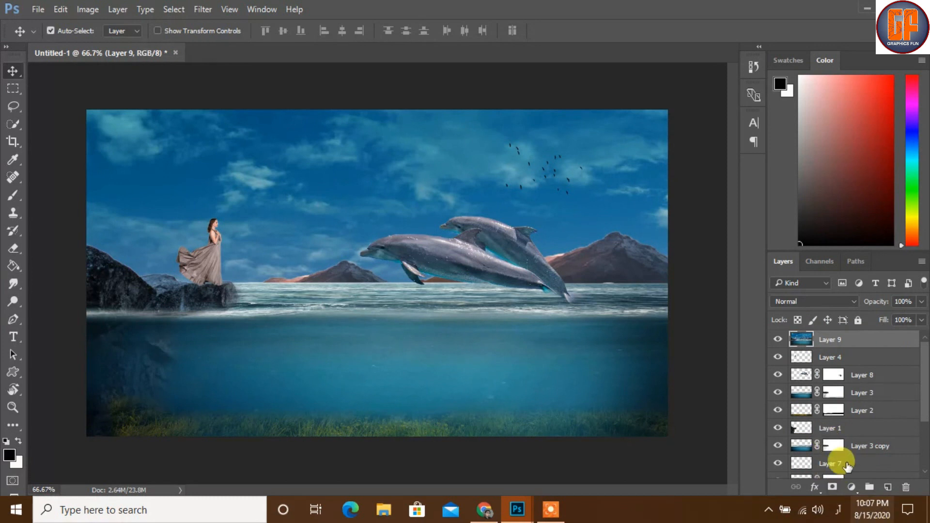
left_click(852, 487)
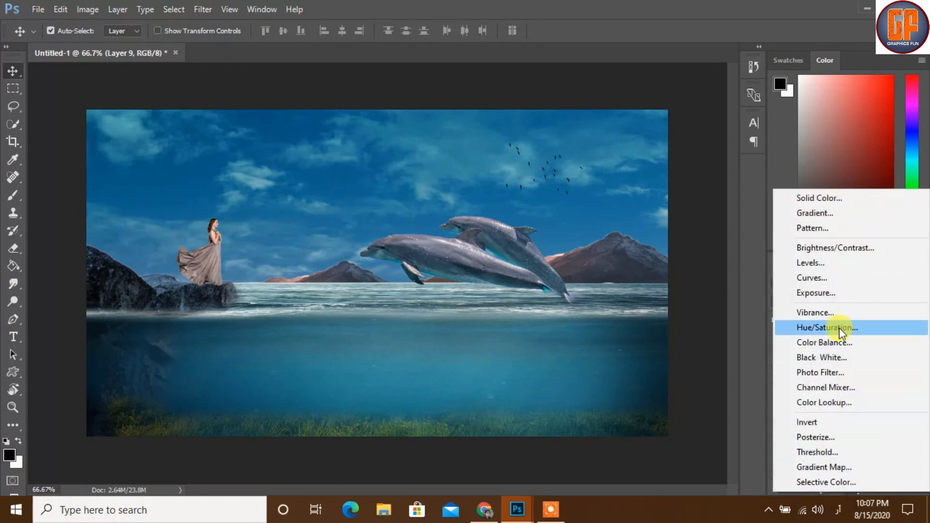
left_click(839, 342)
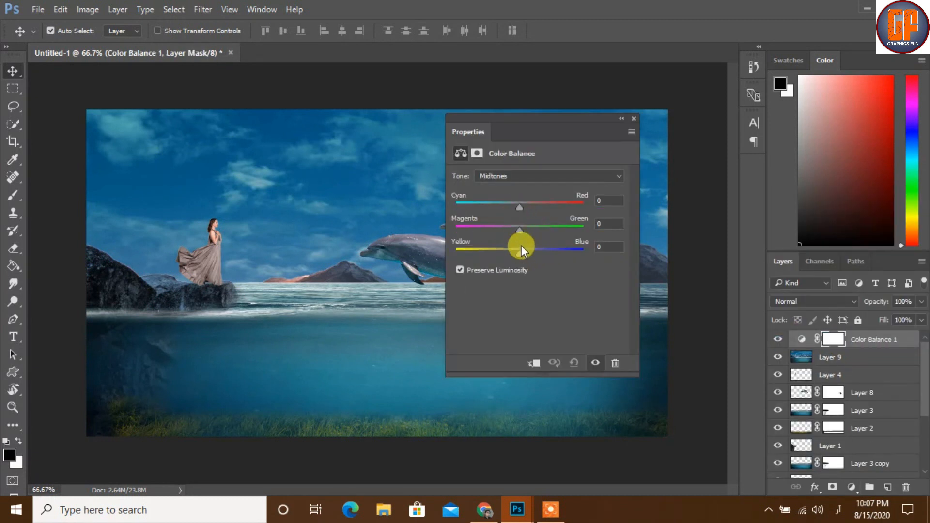
left_click_drag(546, 128, 620, 133)
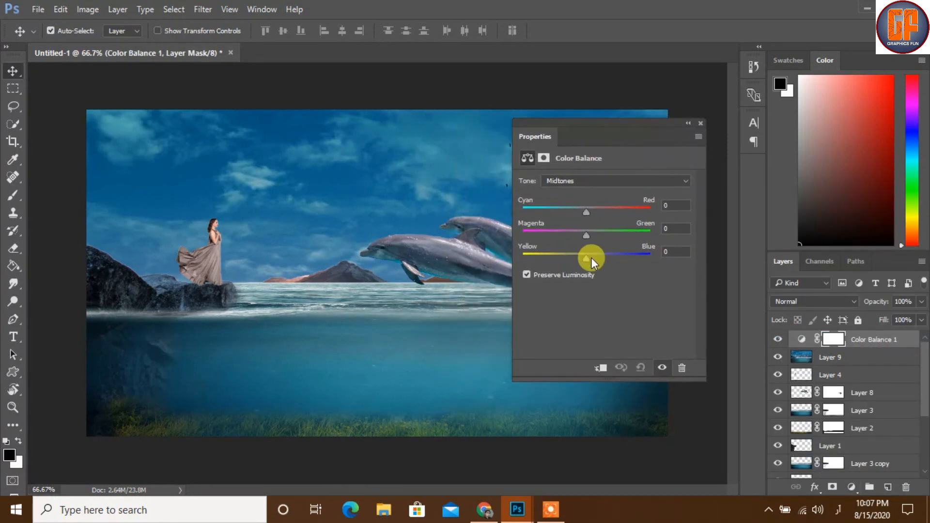
left_click_drag(587, 258, 580, 263)
left_click(599, 370)
left_click_drag(586, 211, 581, 237)
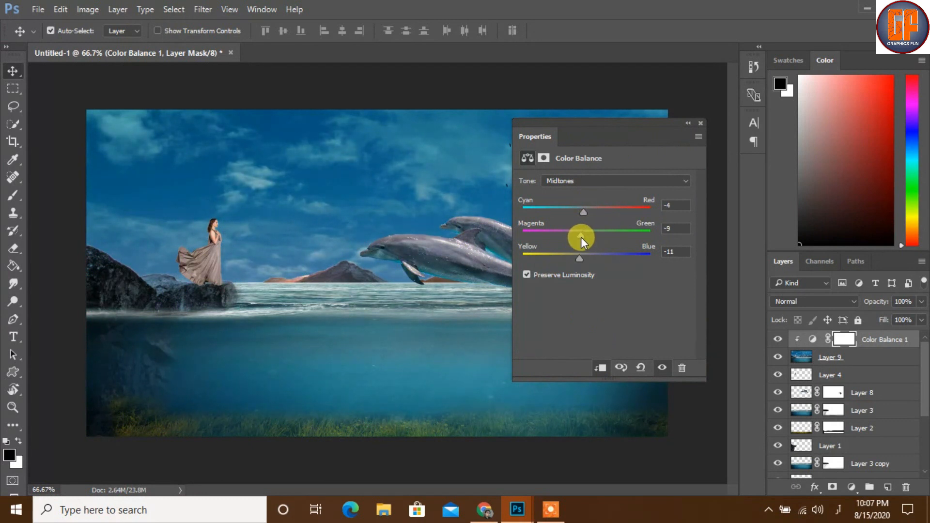
left_click(700, 123)
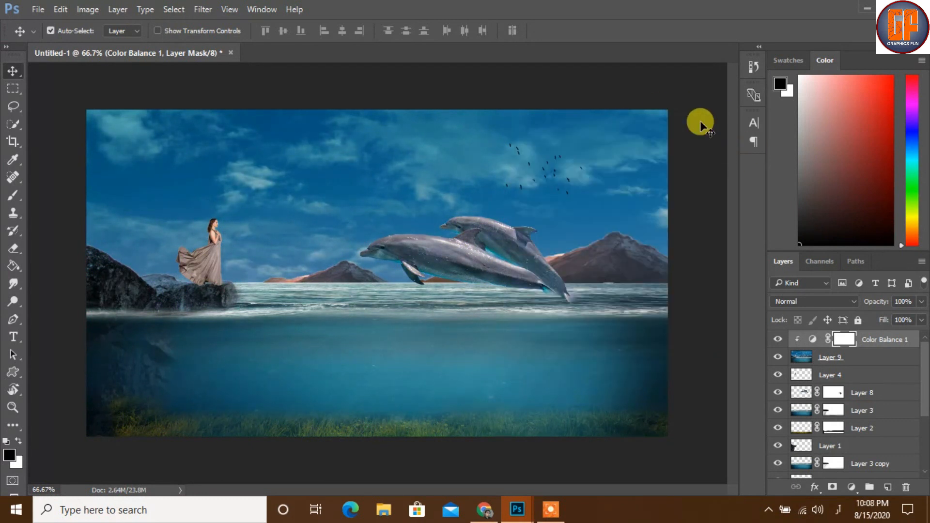
Merge the Color Balance 1 adjustment with Layer 9 into one layer
left_click(862, 364, "shift")
right_click(872, 362)
left_click(756, 463)
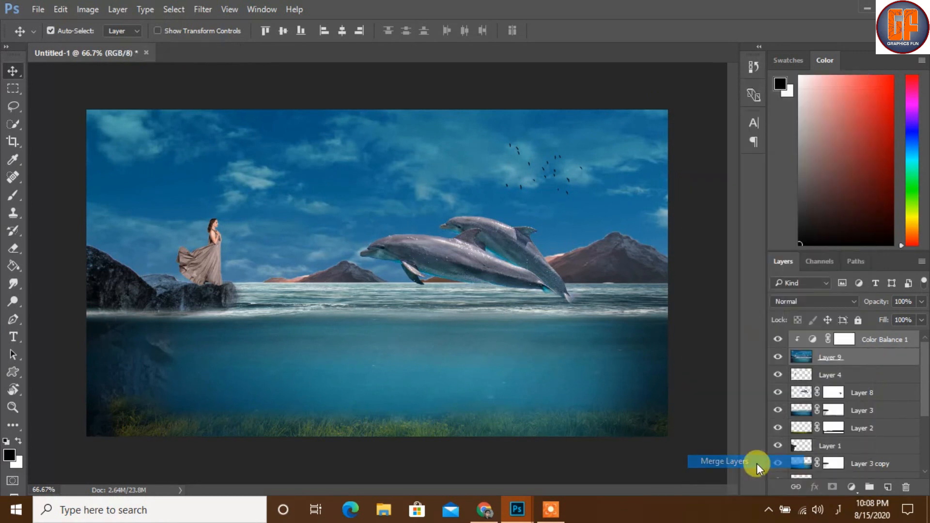
Start a Camera Raw filter on the merged layer with Temperature -3, Tint -5, Exposure -0.55, Contrast -6, Highlights -7, Shadows -8 and Blacks -9
left_click(200, 9)
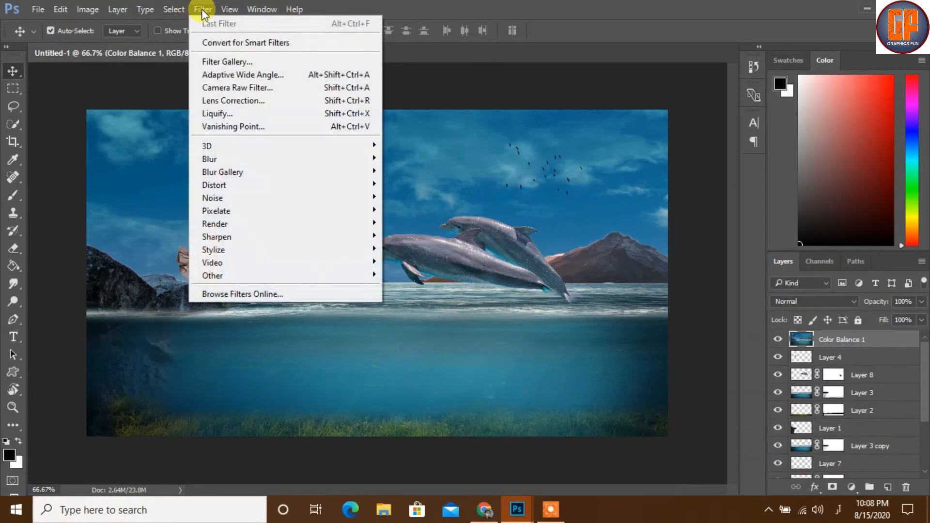
left_click(248, 90)
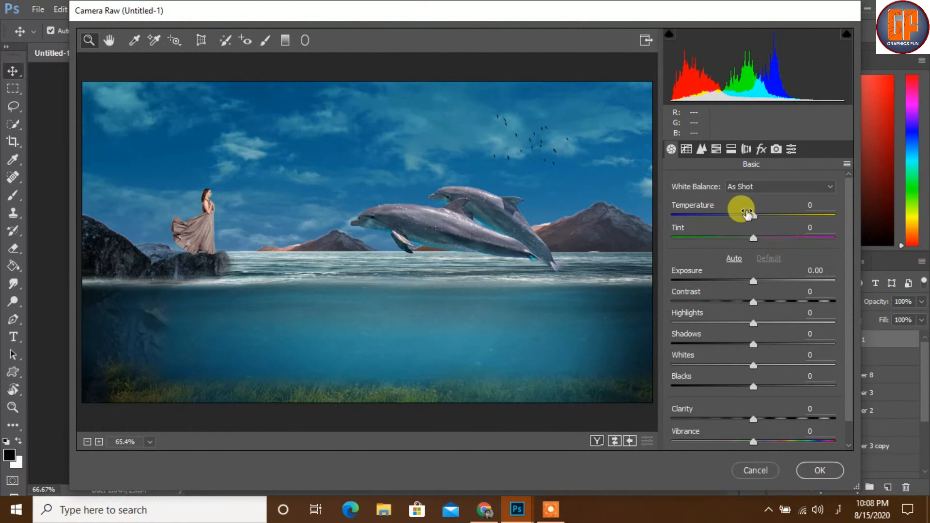
left_click_drag(752, 217, 747, 302)
left_click_drag(754, 346, 748, 321)
left_click(753, 385)
left_click_drag(754, 386, 746, 387)
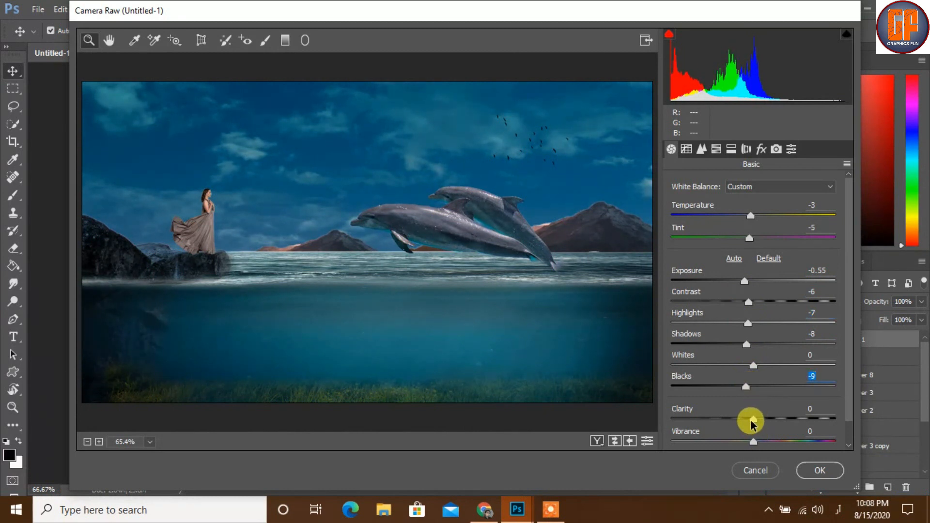
Set Clarity -6, Saturation +5, Vibrance +2 and Temperature +3 in the Camera Raw filter and apply it to the merged layer
mouse_move(752, 419)
left_mouse_down()
mouse_move(743, 415)
mouse_move(762, 416)
mouse_move(749, 419)
left_mouse_up()
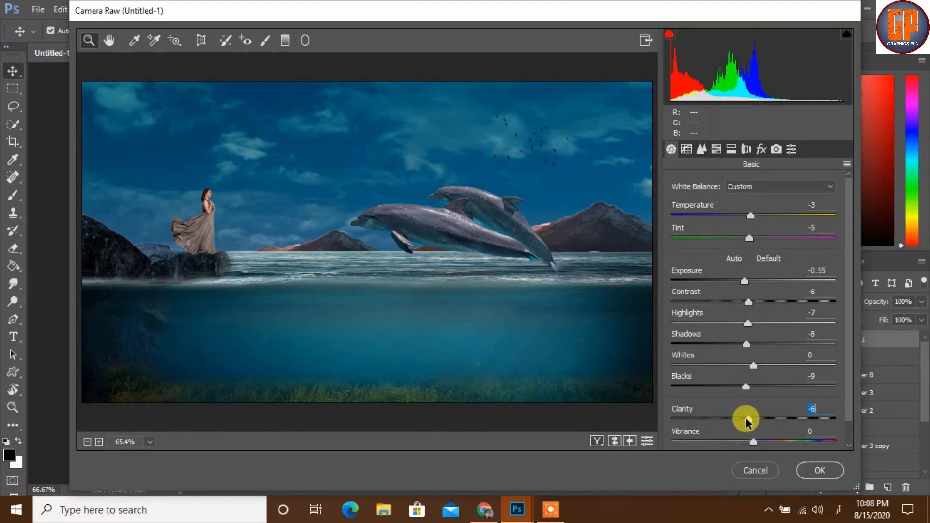
scroll(848, 305, "down", 1)
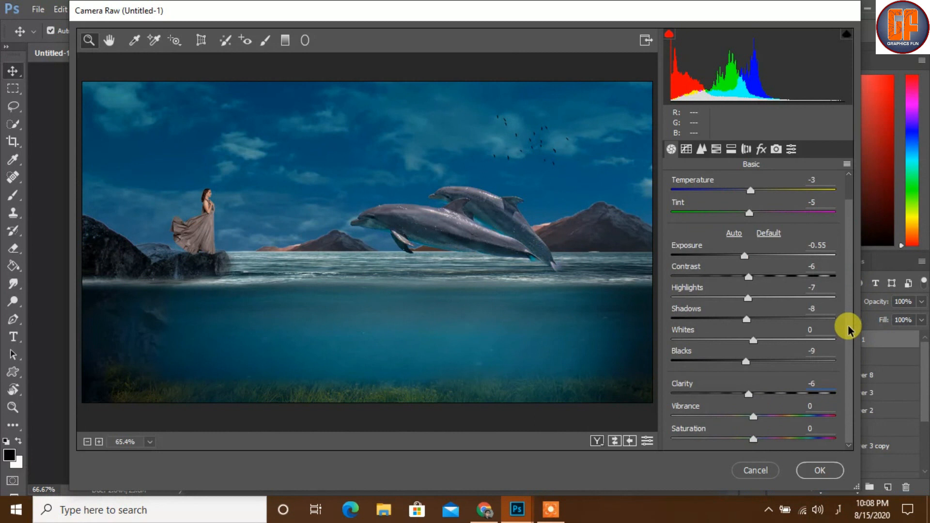
left_click_drag(754, 443, 758, 440)
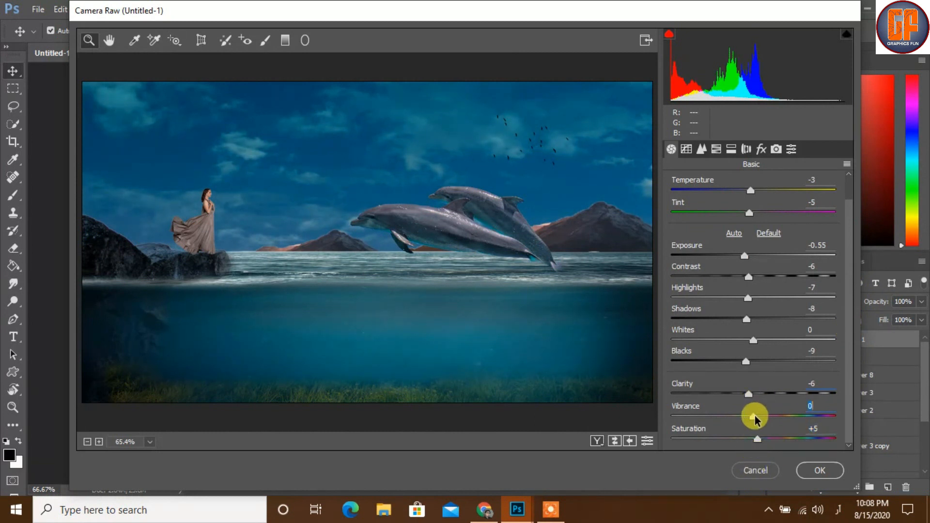
left_click_drag(750, 191, 754, 193)
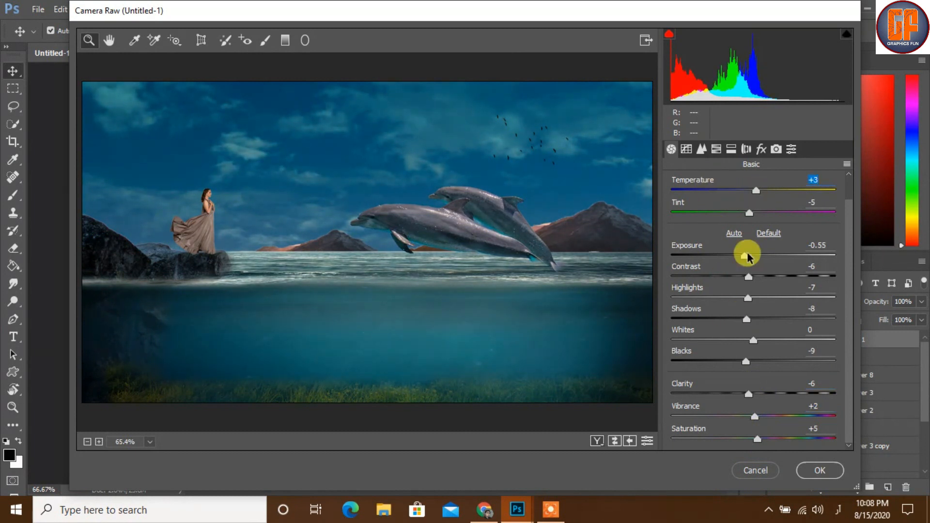
left_click(827, 472)
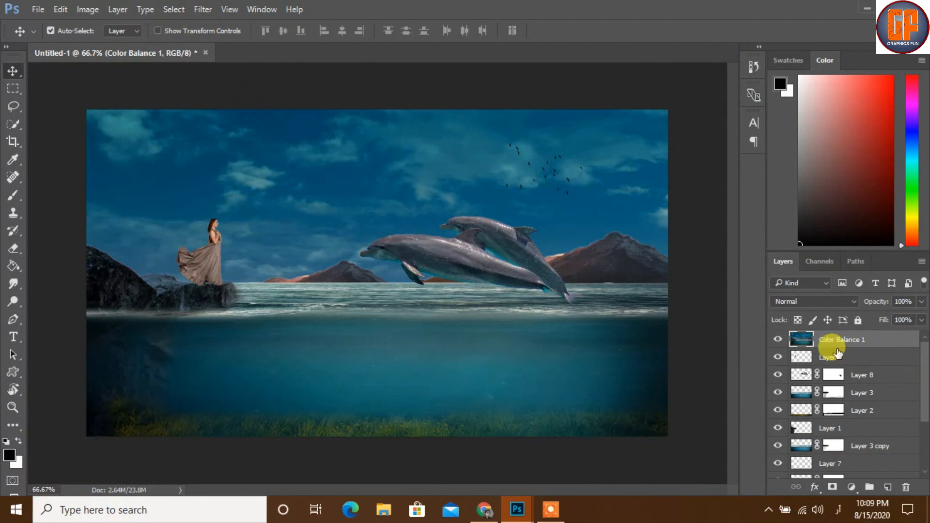
Add a Photo Filter adjustment above the merged layer using Warming Filter (85) and raise its density slightly
left_click(856, 488)
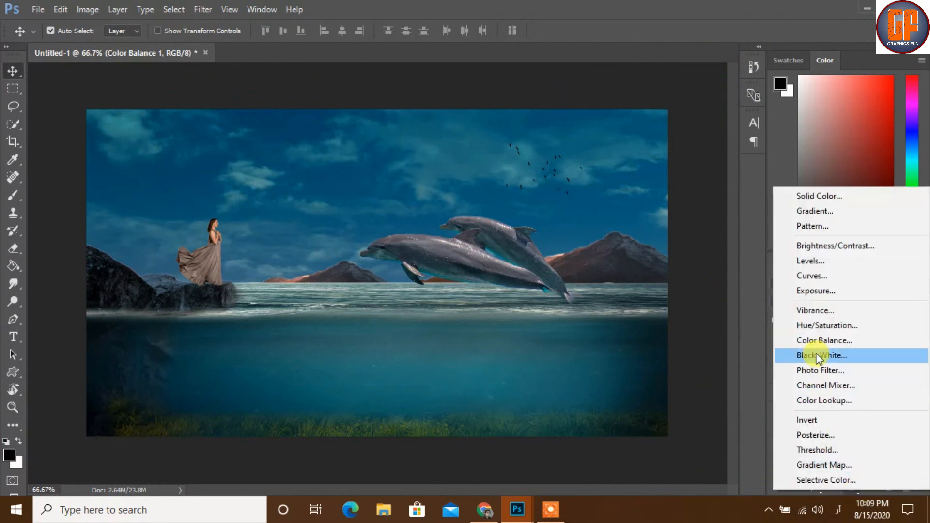
left_click(827, 374)
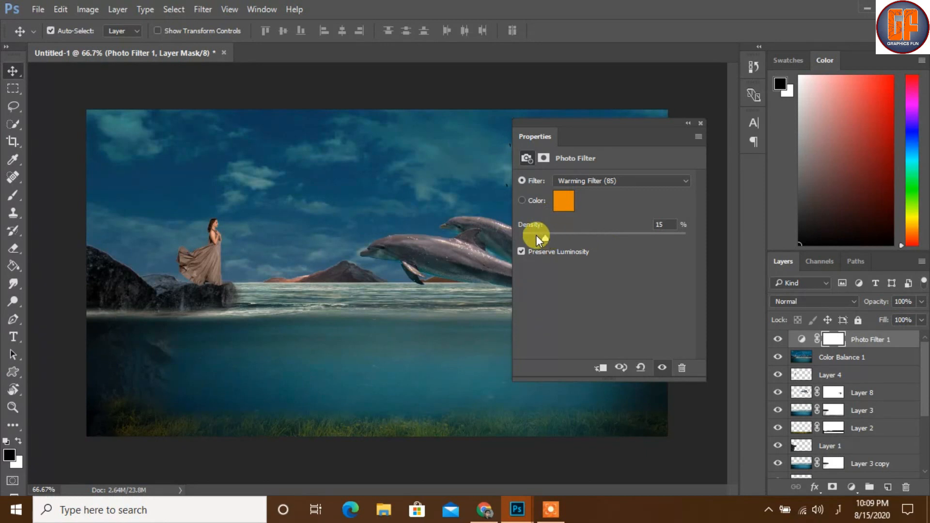
left_click_drag(537, 234, 557, 233)
left_click(697, 124)
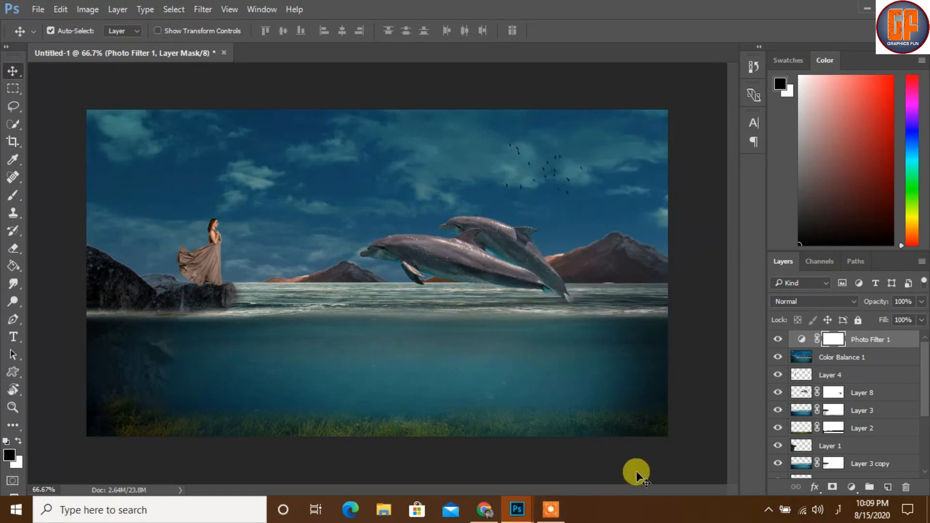
left_click(551, 509)
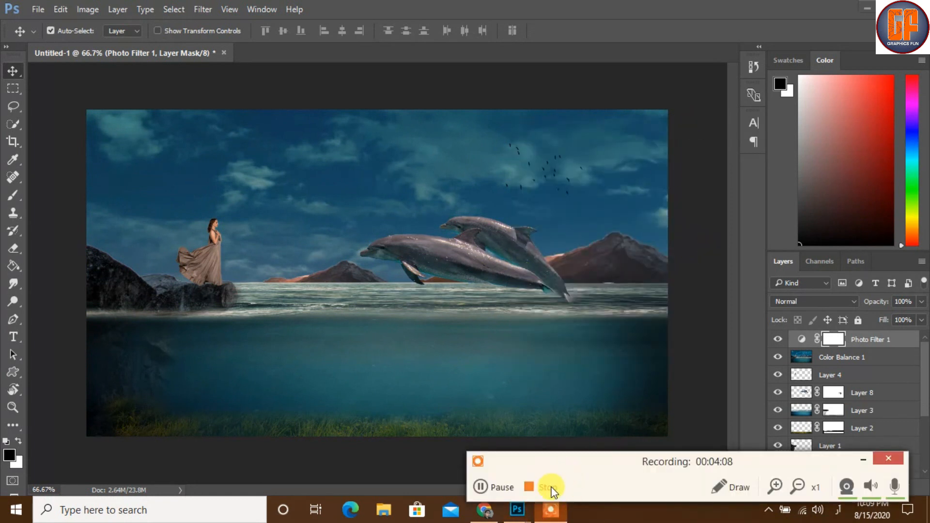